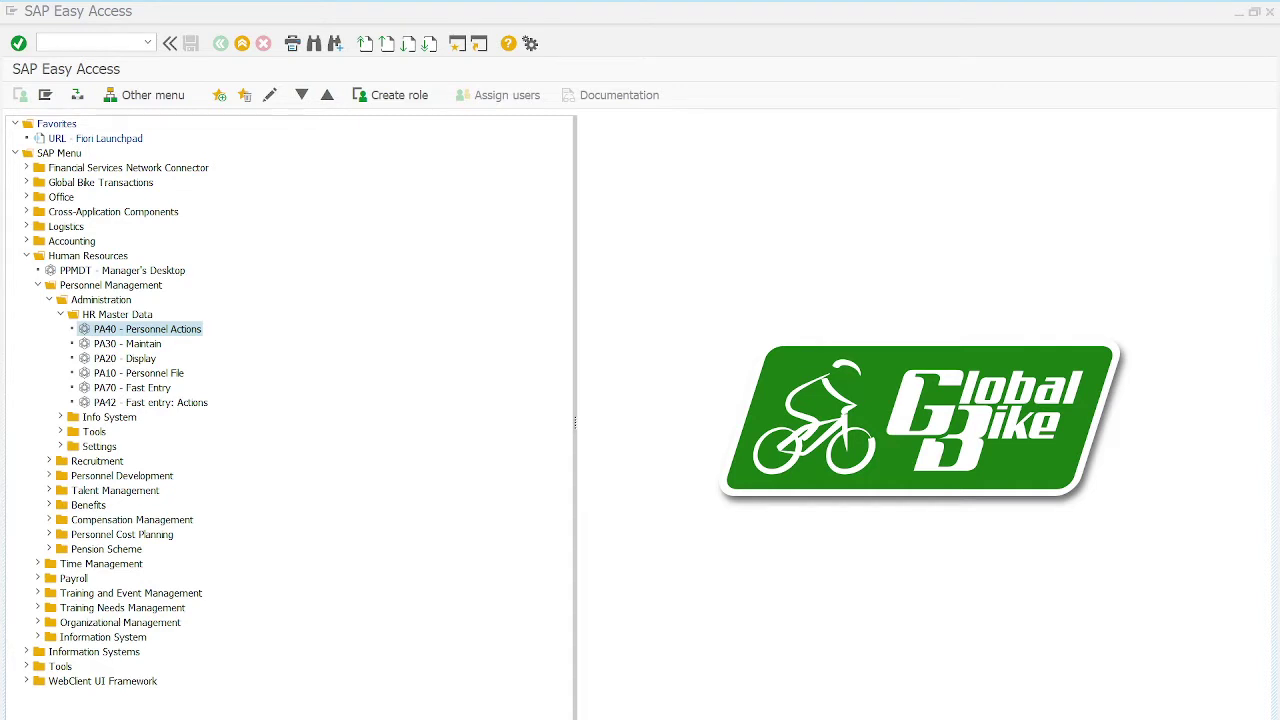
Open the PA40 Personnel Actions transaction from HR Master Data under Human Resources, Personnel Management, Administration.
{"action": "left_click", "coordinate": [75, 259]}
{"action": "left_click", "coordinate": [85, 288]}
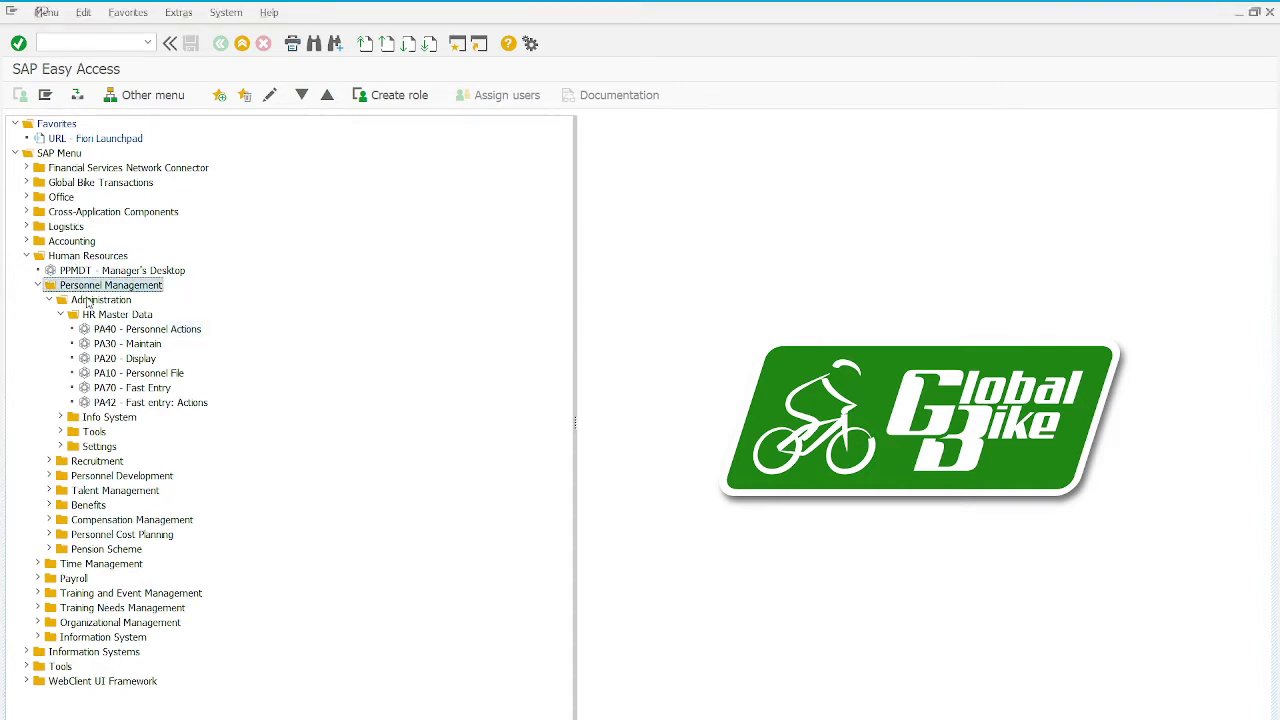
{"action": "left_click", "coordinate": [88, 302]}
{"action": "left_click", "coordinate": [105, 316]}
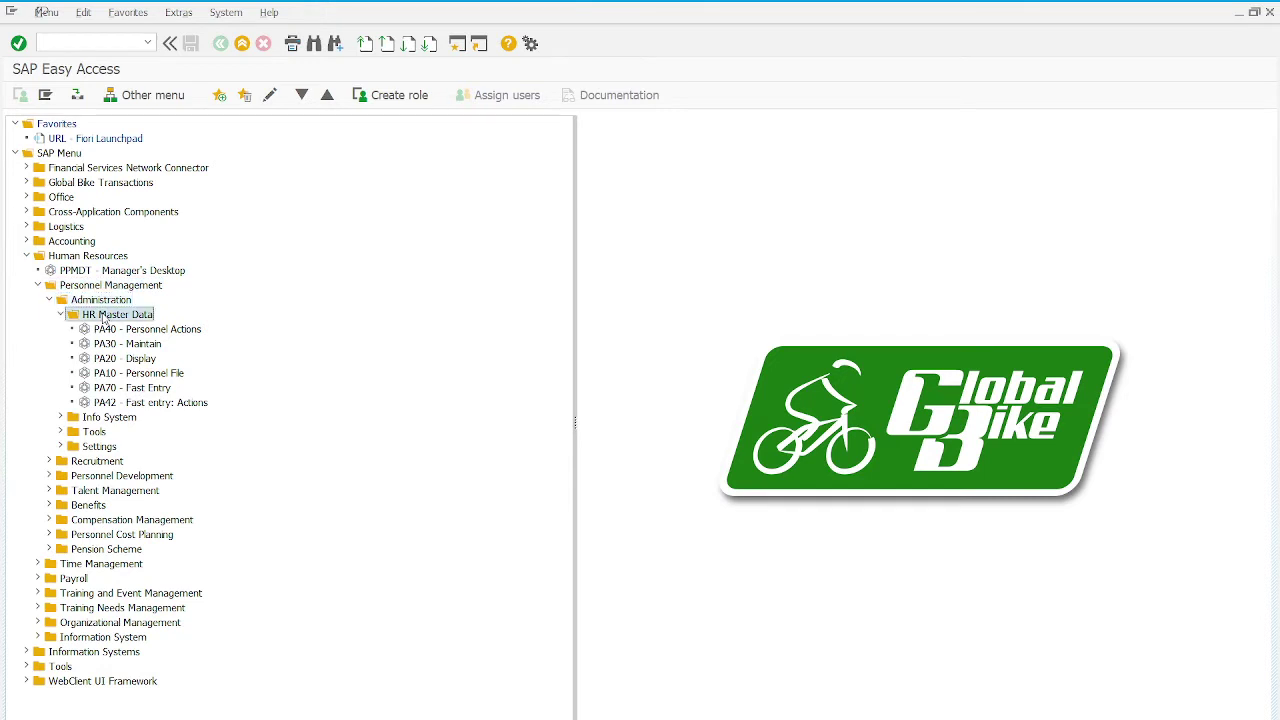
{"action": "left_click", "coordinate": [152, 332]}
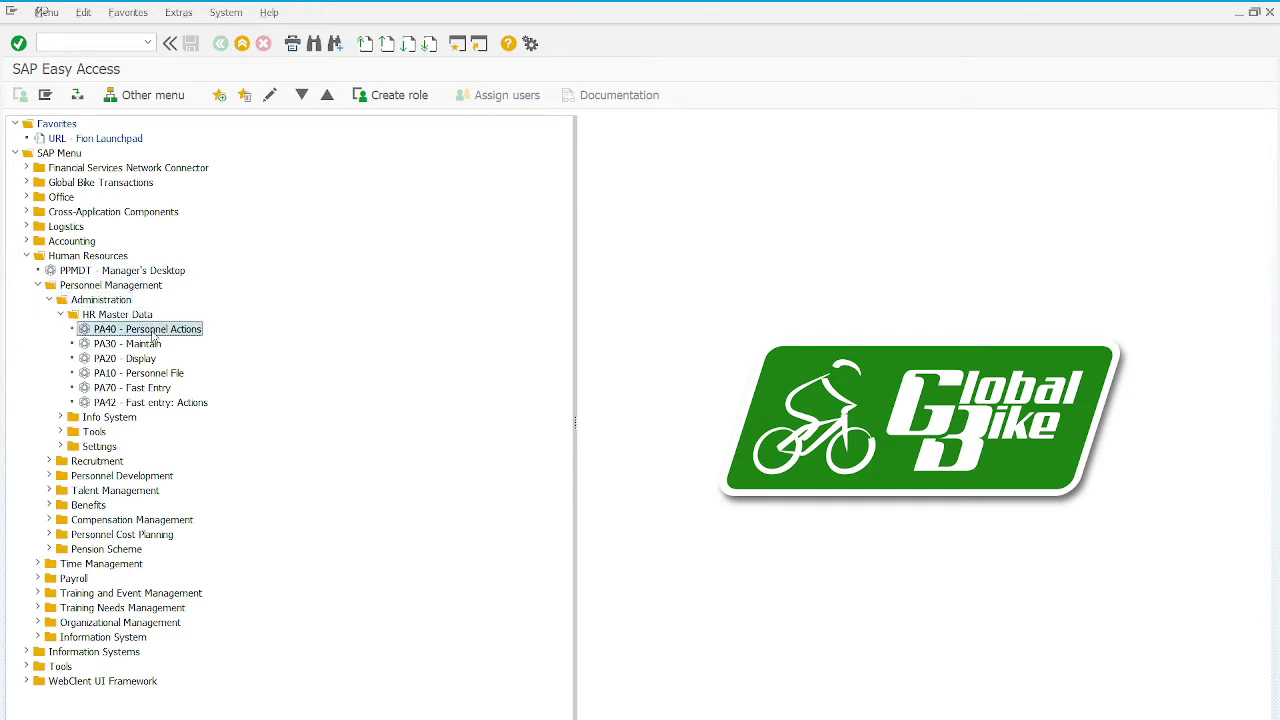
{"action": "double_click", "coordinate": [152, 334]}
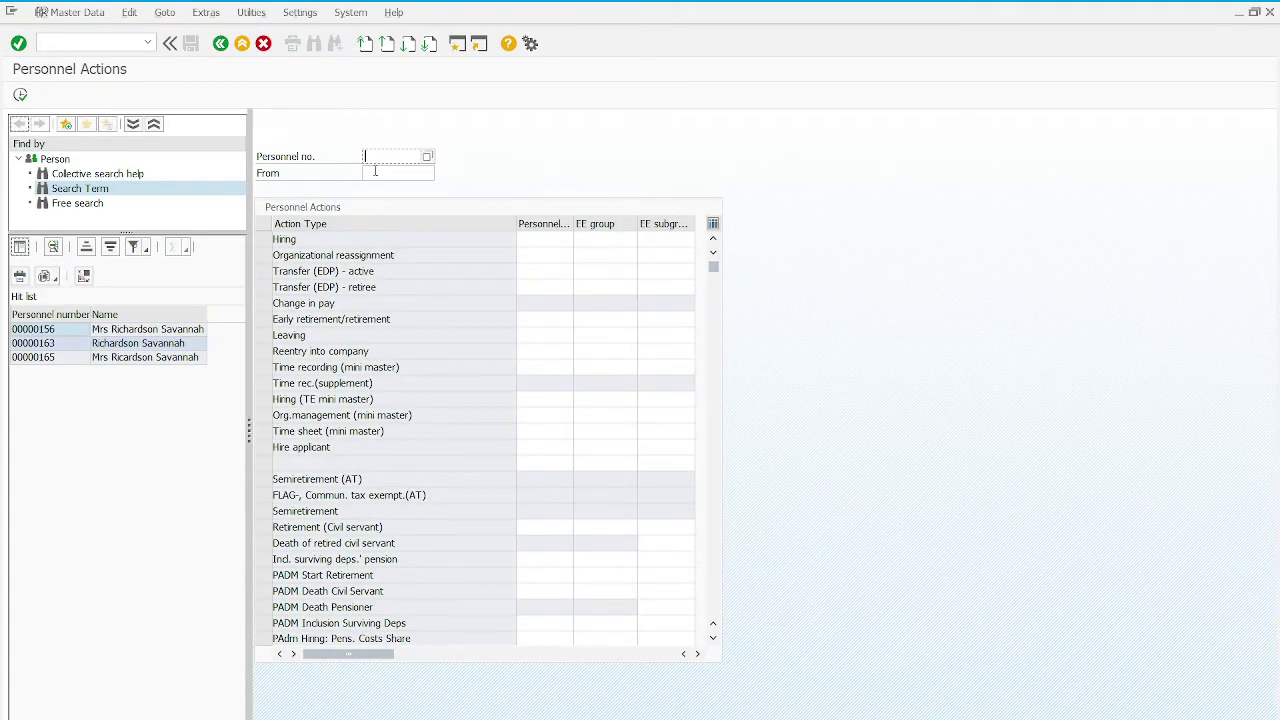
Set the From date of the personnel action to 01.05.2021.
{"action": "left_click", "coordinate": [375, 172]}
{"action": "left_click", "coordinate": [443, 174]}
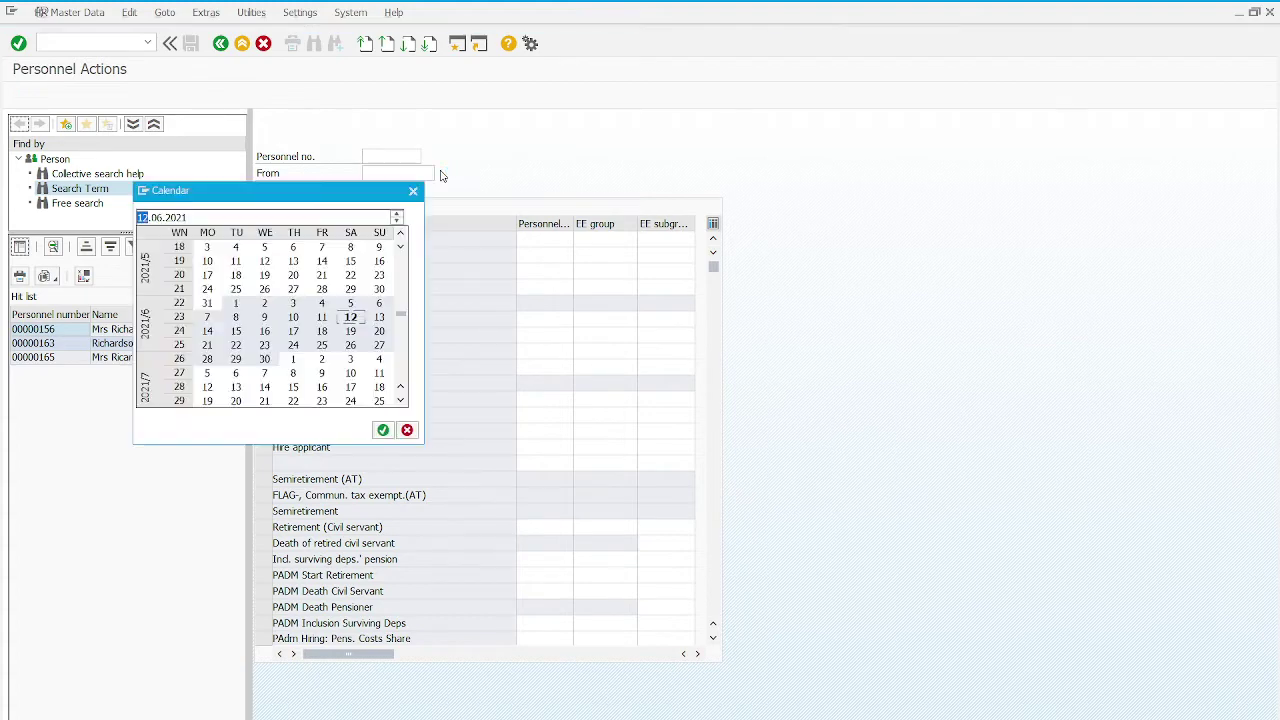
{"action": "left_click", "coordinate": [400, 233]}
{"action": "double_click", "coordinate": [350, 247]}
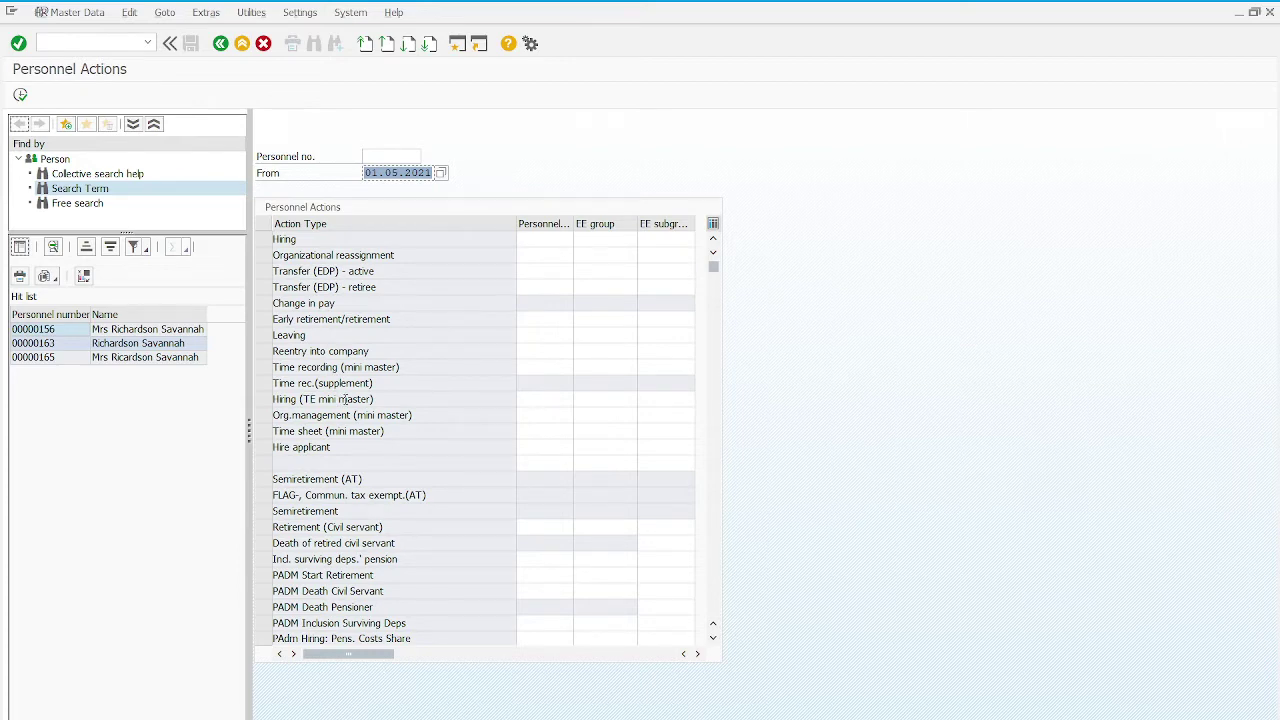
For the Hiring (TE mini master) action, set the personnel area to DL00 (GBI Dallas) and the employee group to 1 (Active).
{"action": "left_click", "coordinate": [550, 401]}
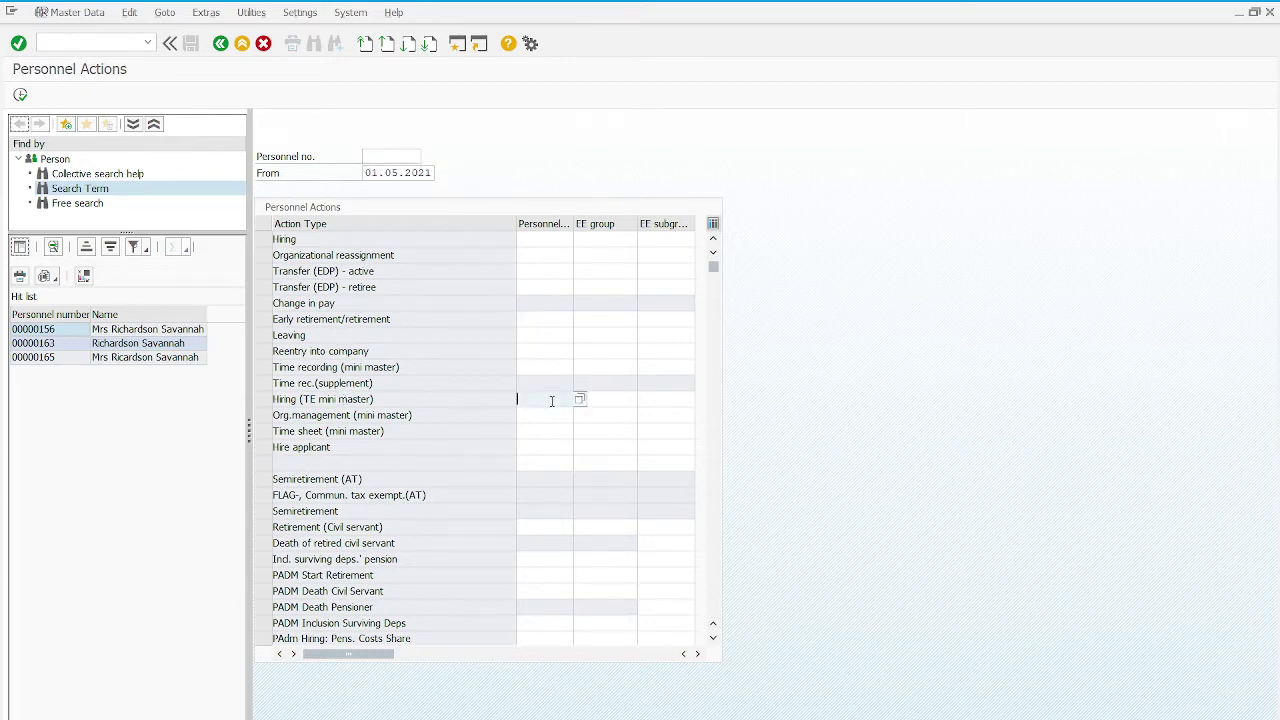
{"action": "left_click", "coordinate": [580, 401]}
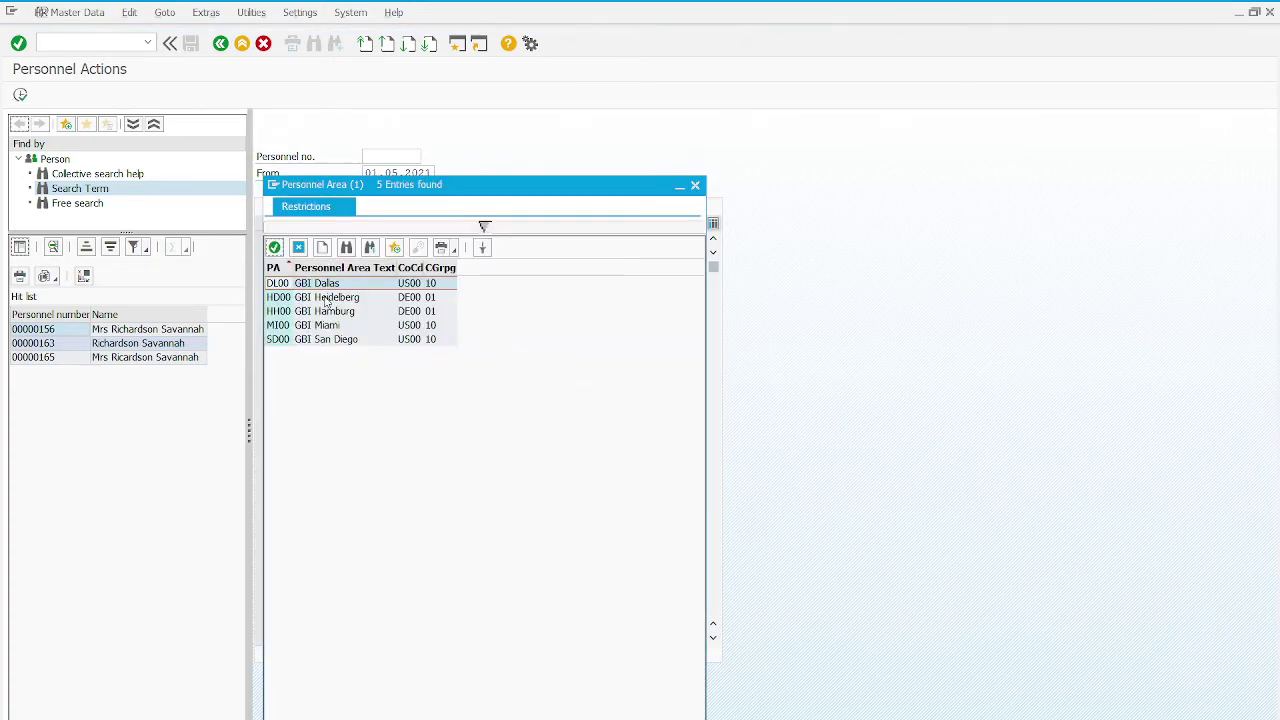
{"action": "double_click", "coordinate": [343, 285]}
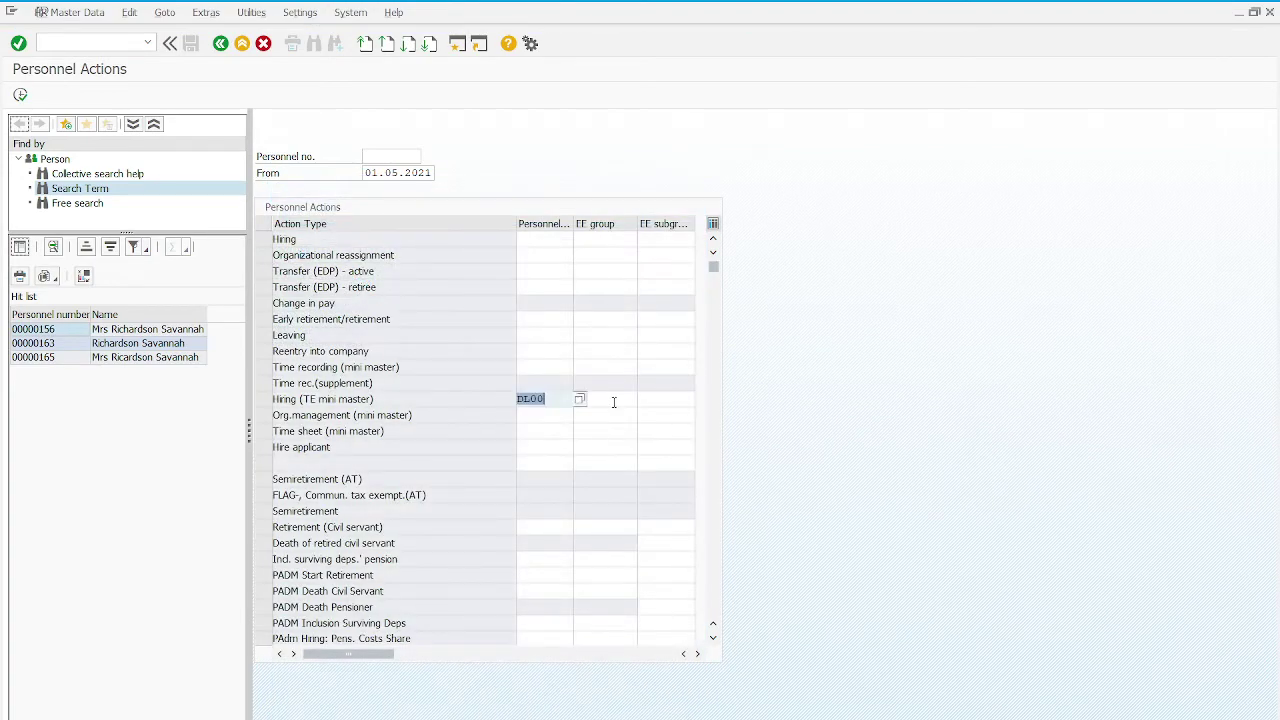
{"action": "left_click", "coordinate": [612, 401]}
{"action": "left_click", "coordinate": [644, 400]}
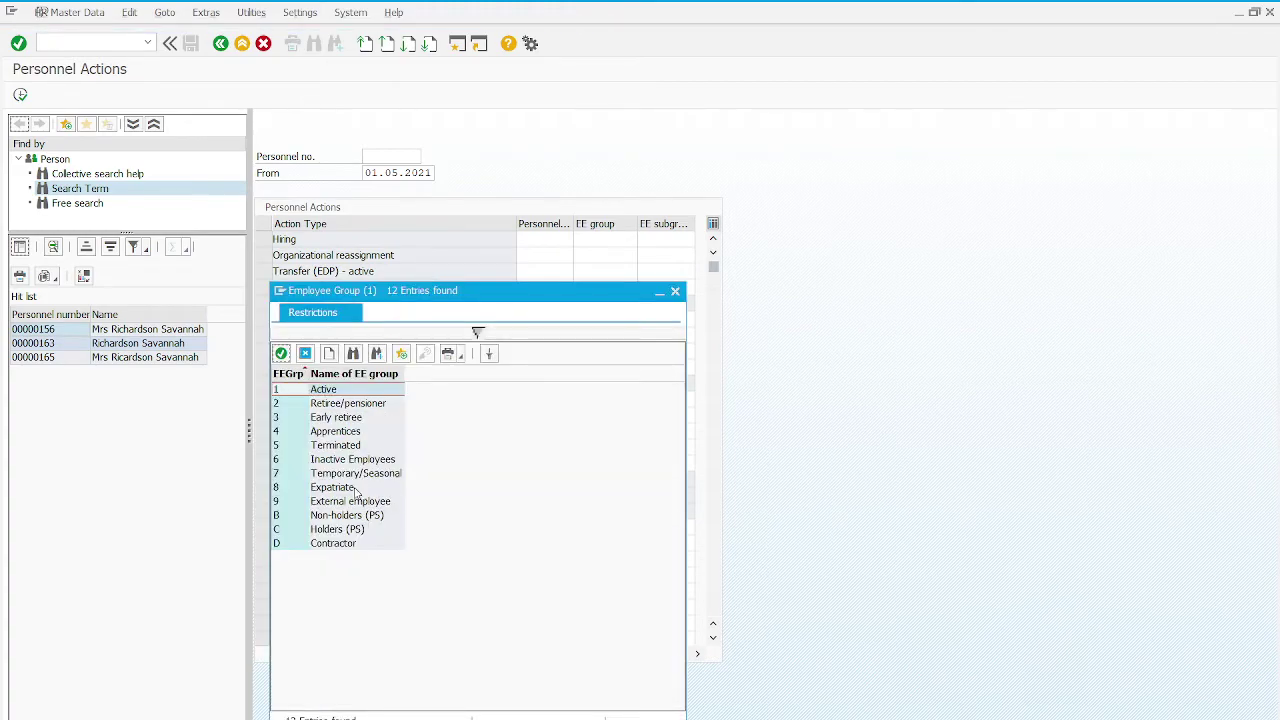
{"action": "left_click", "coordinate": [334, 395]}
{"action": "double_click", "coordinate": [334, 395]}
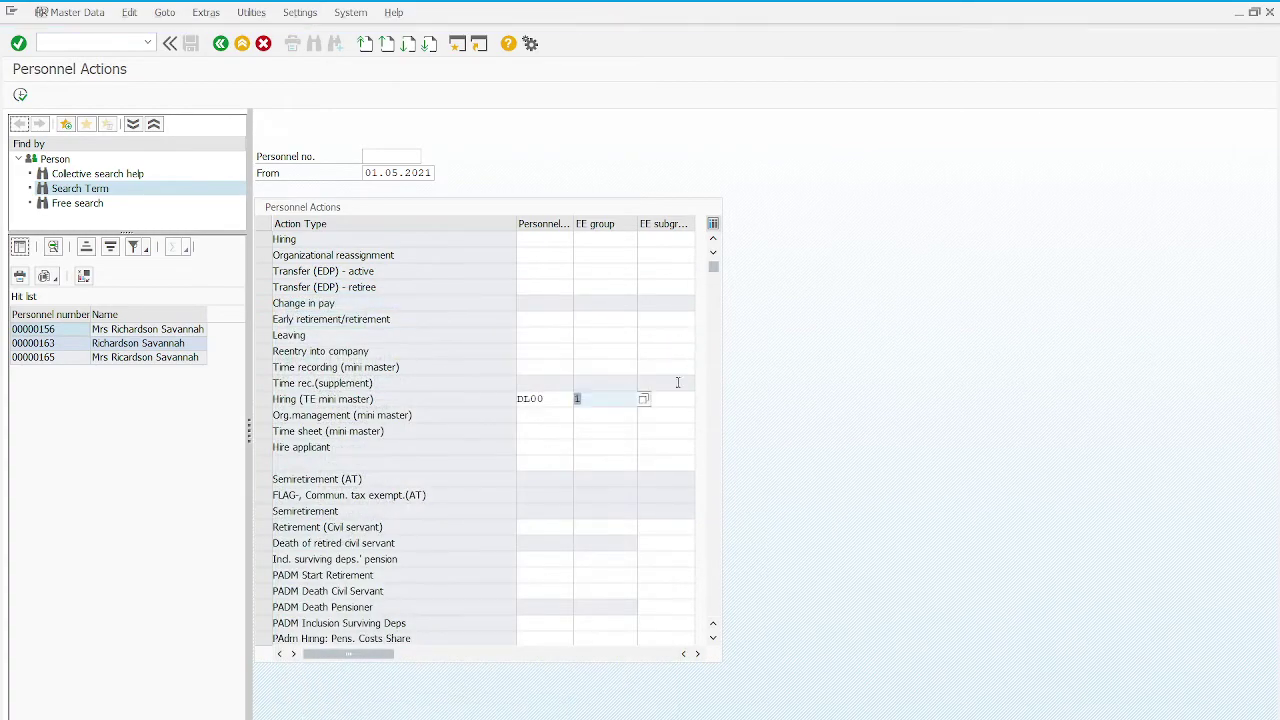
Set the employee subgroup of Hiring (TE mini master) to U4 (Salaried employees) and execute that action.
{"action": "left_click", "coordinate": [662, 399]}
{"action": "left_click", "coordinate": [702, 399]}
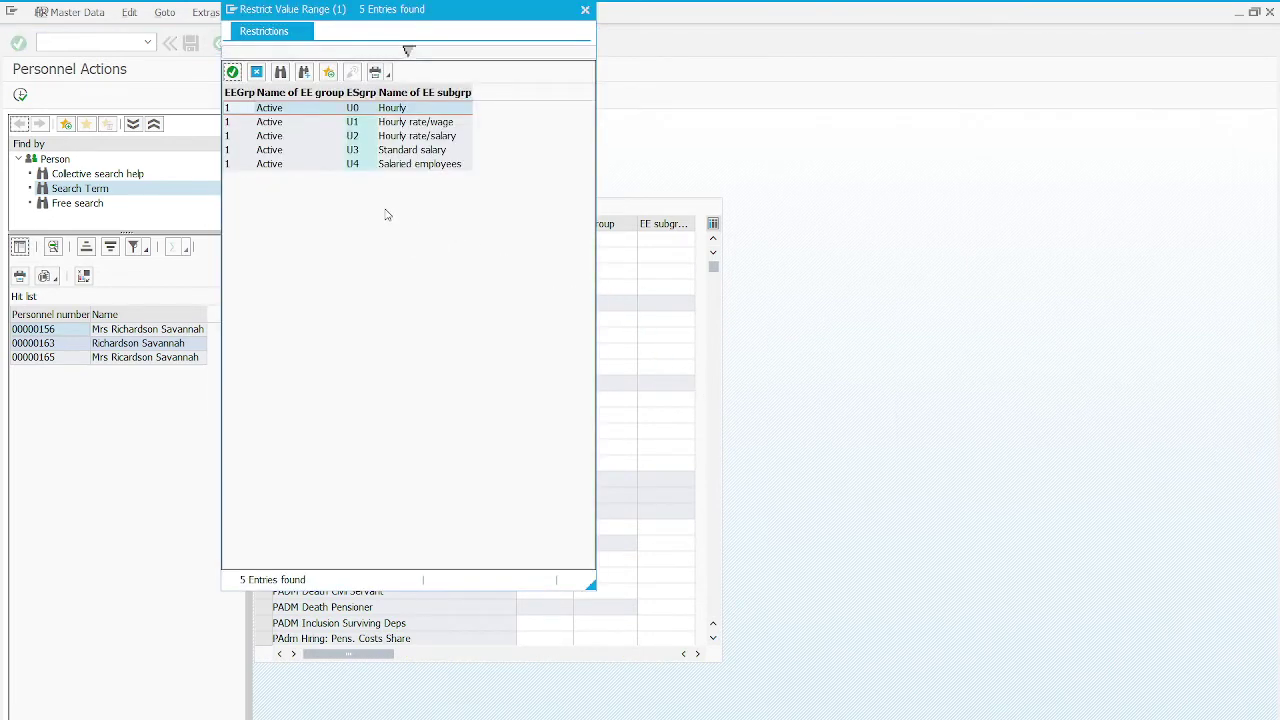
{"action": "double_click", "coordinate": [405, 164]}
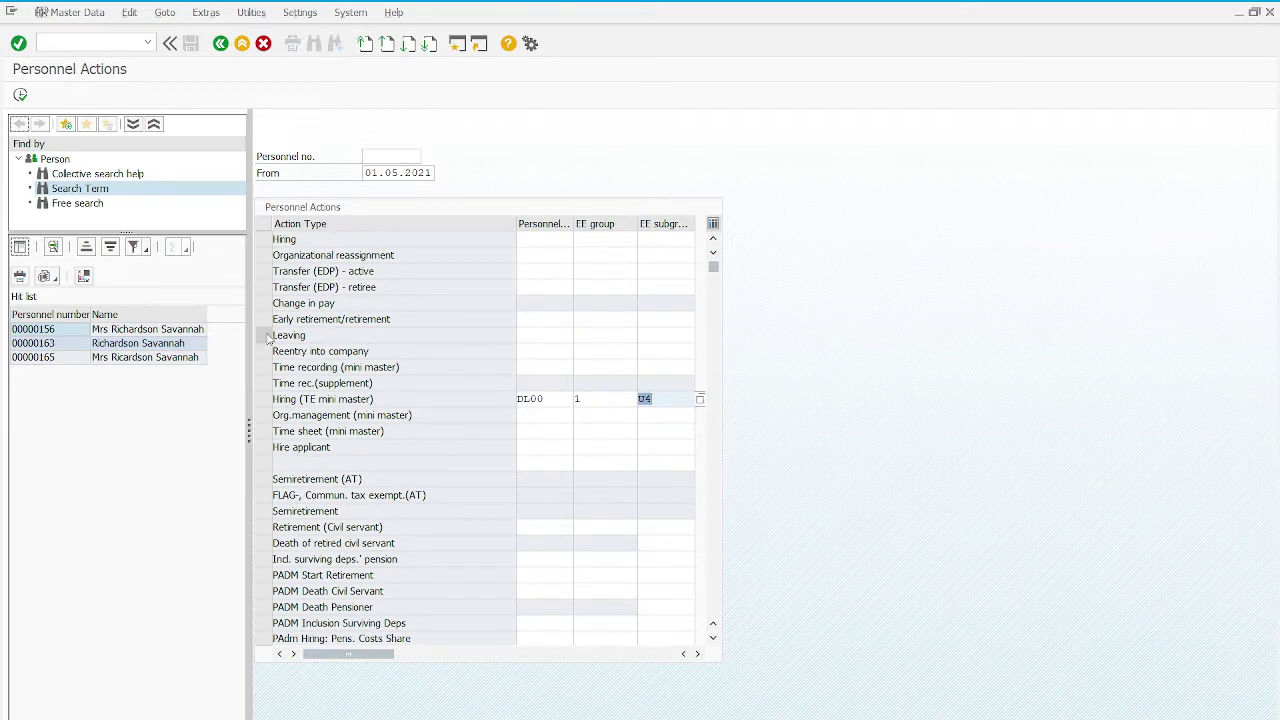
{"action": "left_click", "coordinate": [261, 400]}
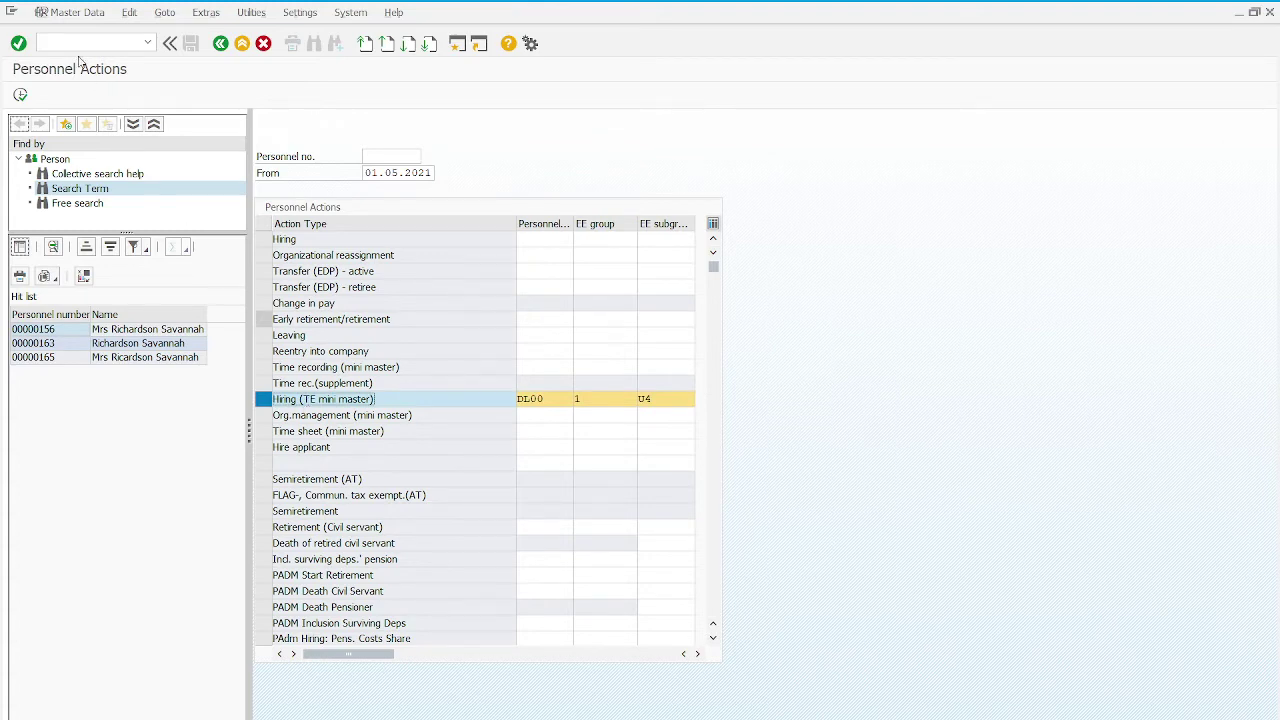
{"action": "left_click", "coordinate": [20, 95]}
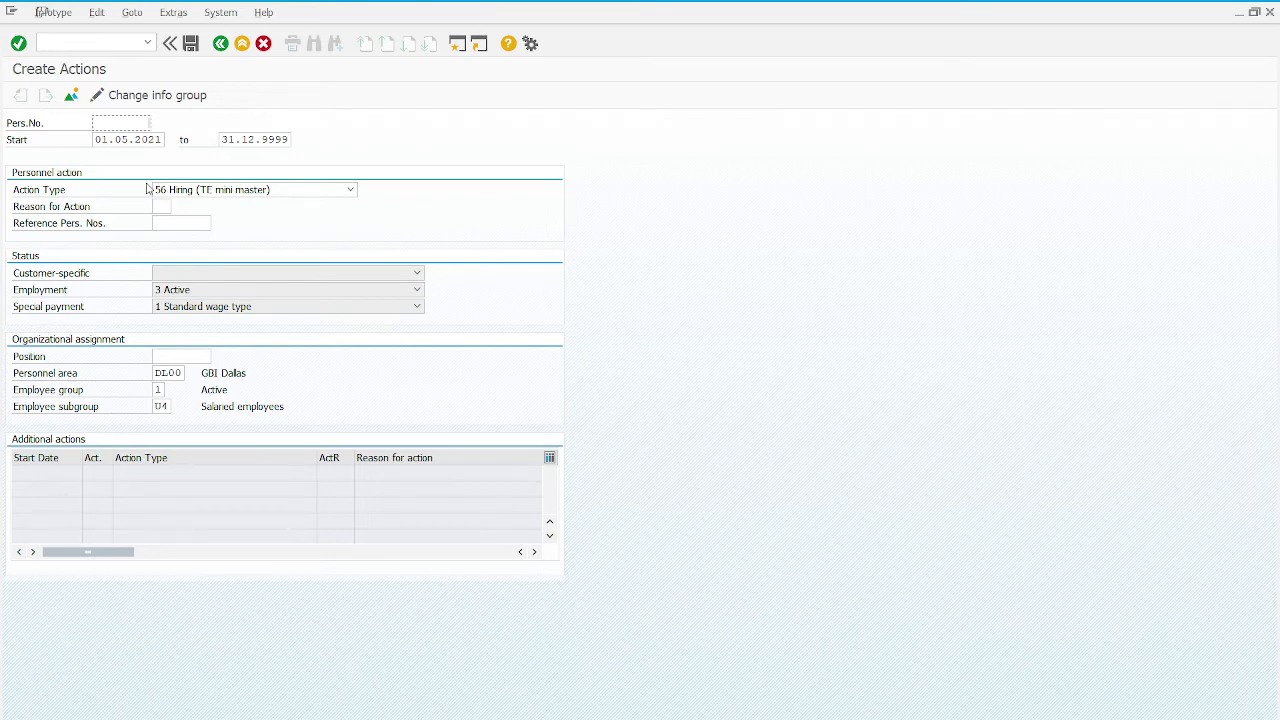
Search positions for 005, assign position 005 CSM to the hiring action, and save the actions record.
{"action": "left_click", "coordinate": [190, 352]}
{"action": "left_click", "coordinate": [216, 357]}
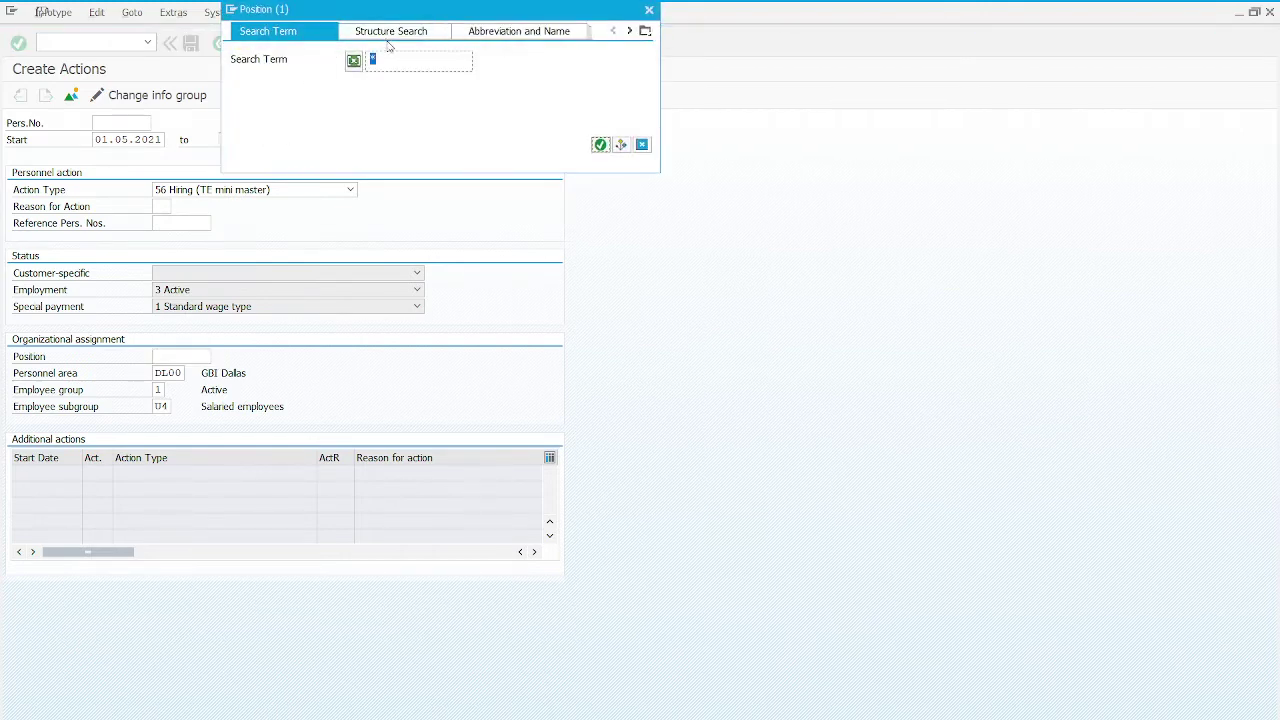
{"action": "left_click", "coordinate": [382, 60]}
{"action": "type", "text": "005"}
{"action": "left_click", "coordinate": [598, 144]}
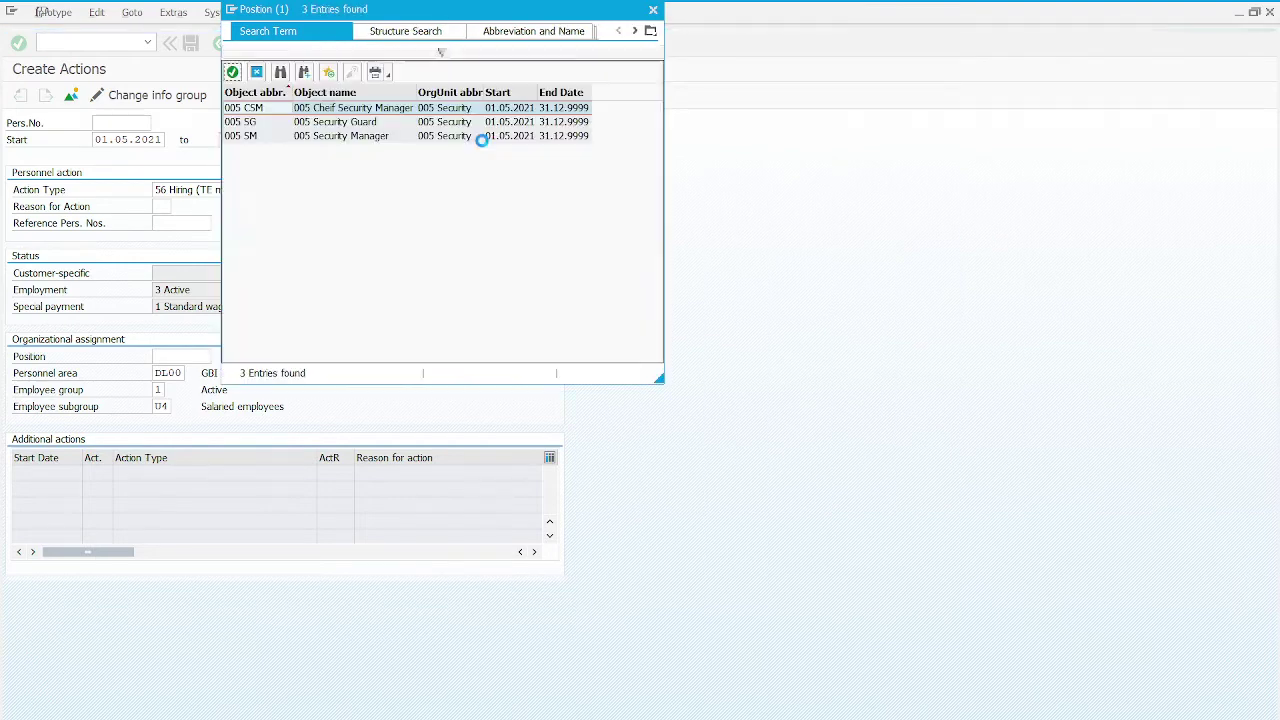
{"action": "double_click", "coordinate": [371, 120]}
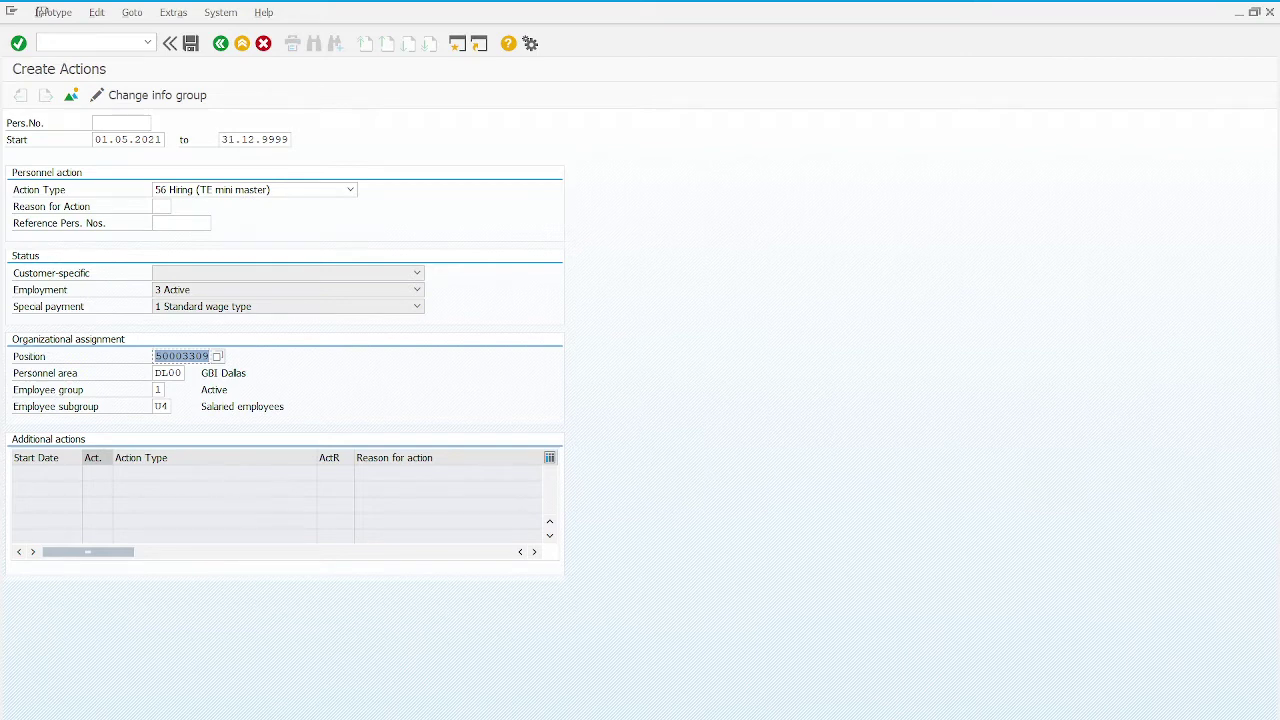
{"action": "left_click", "coordinate": [196, 48]}
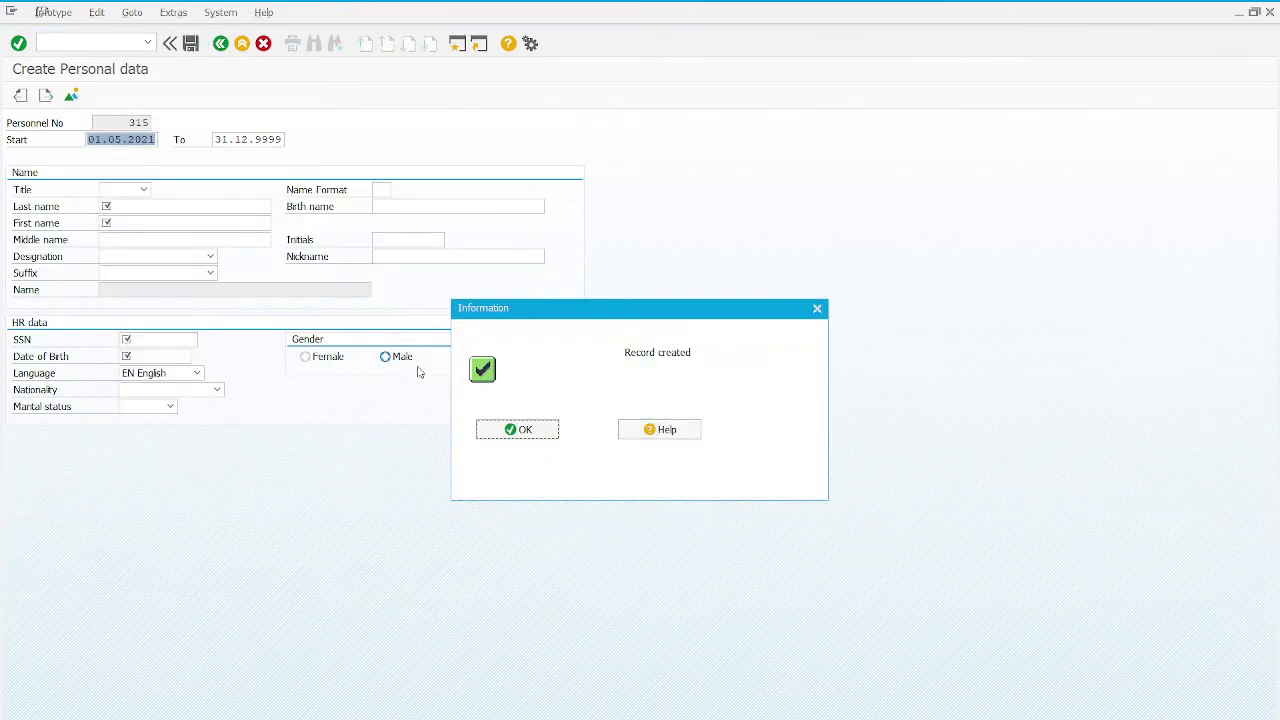
{"action": "left_click", "coordinate": [519, 434]}
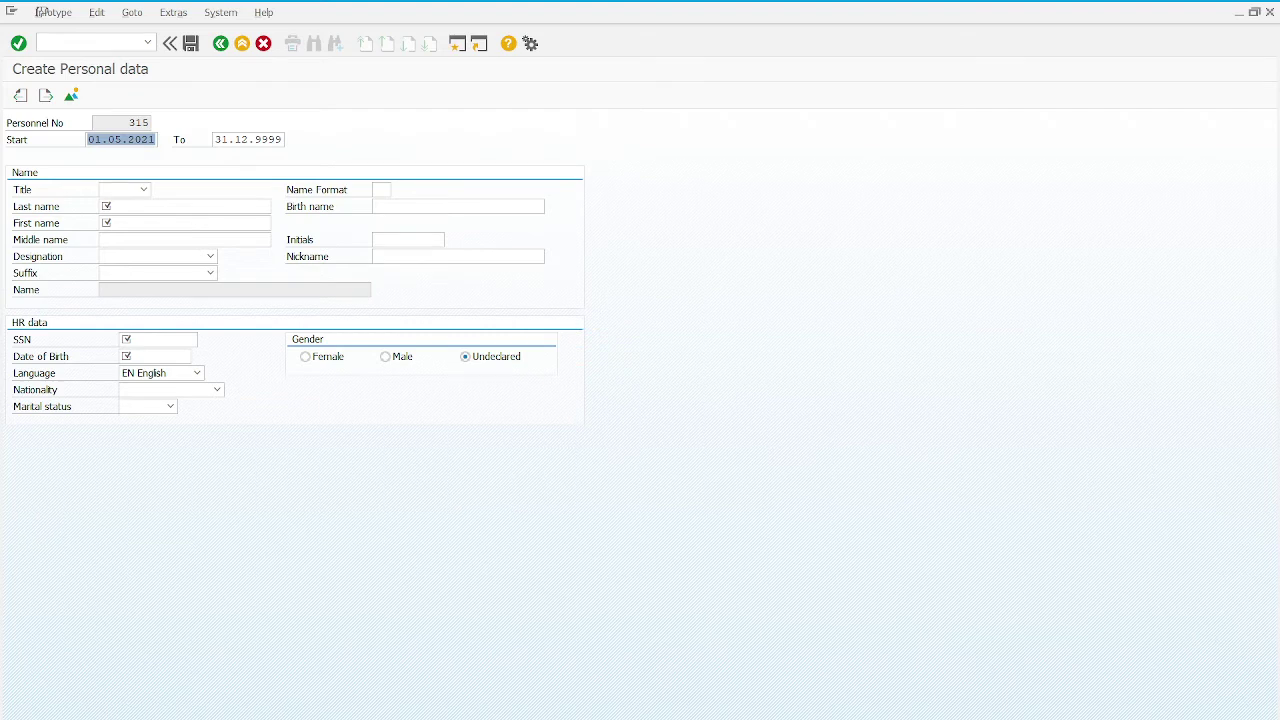
Enter the employee's last name, first name and social security number in the personal data record.
{"action": "left_click", "coordinate": [231, 206]}
{"action": "type", "text": "Zani"}
{"action": "key", "text": "Tab"}
{"action": "left_click", "coordinate": [221, 223]}
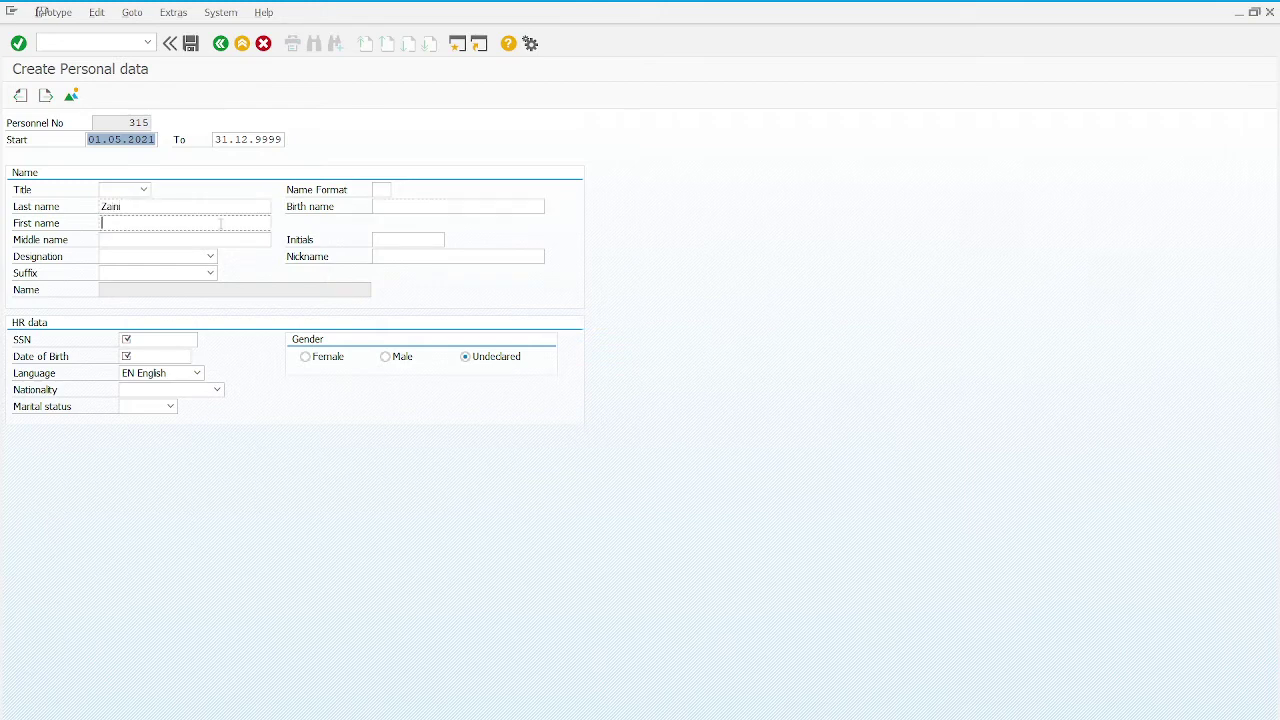
{"action": "type", "text": "Sti"}
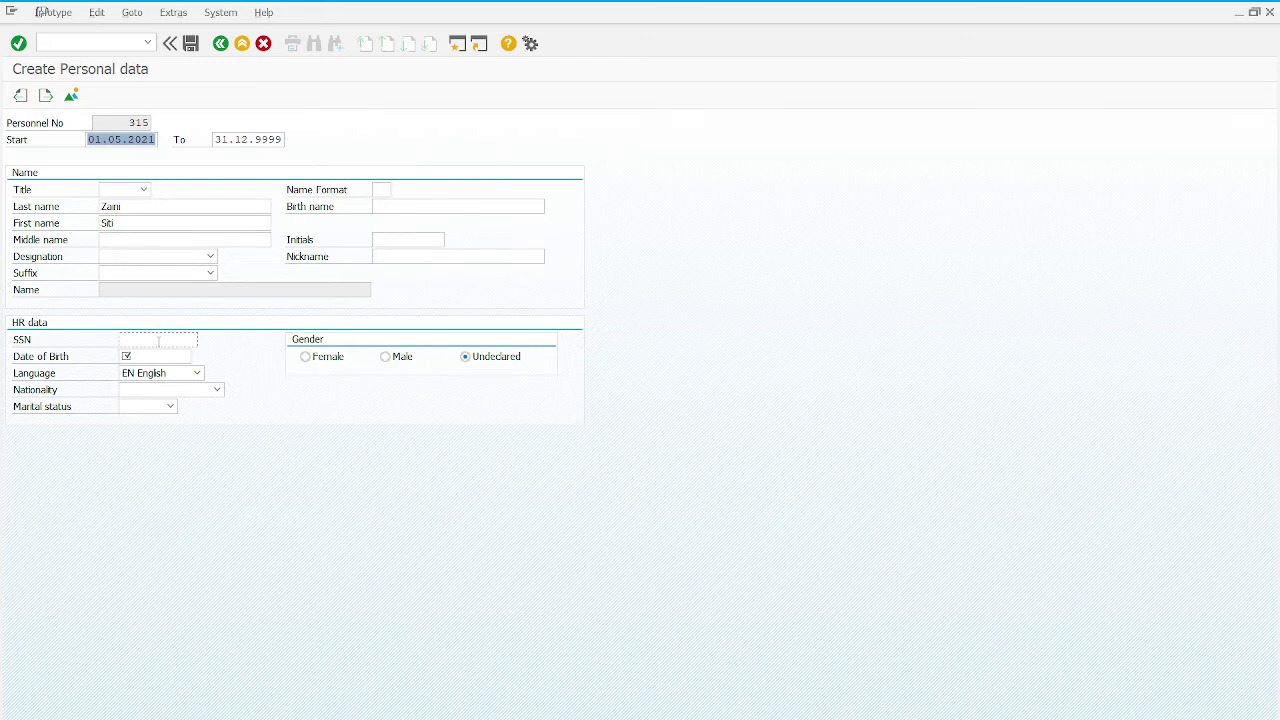
{"action": "type", "text": "610253005"}
Choose the employee's date of birth in the calendar and confirm it.
{"action": "left_click", "coordinate": [156, 355]}
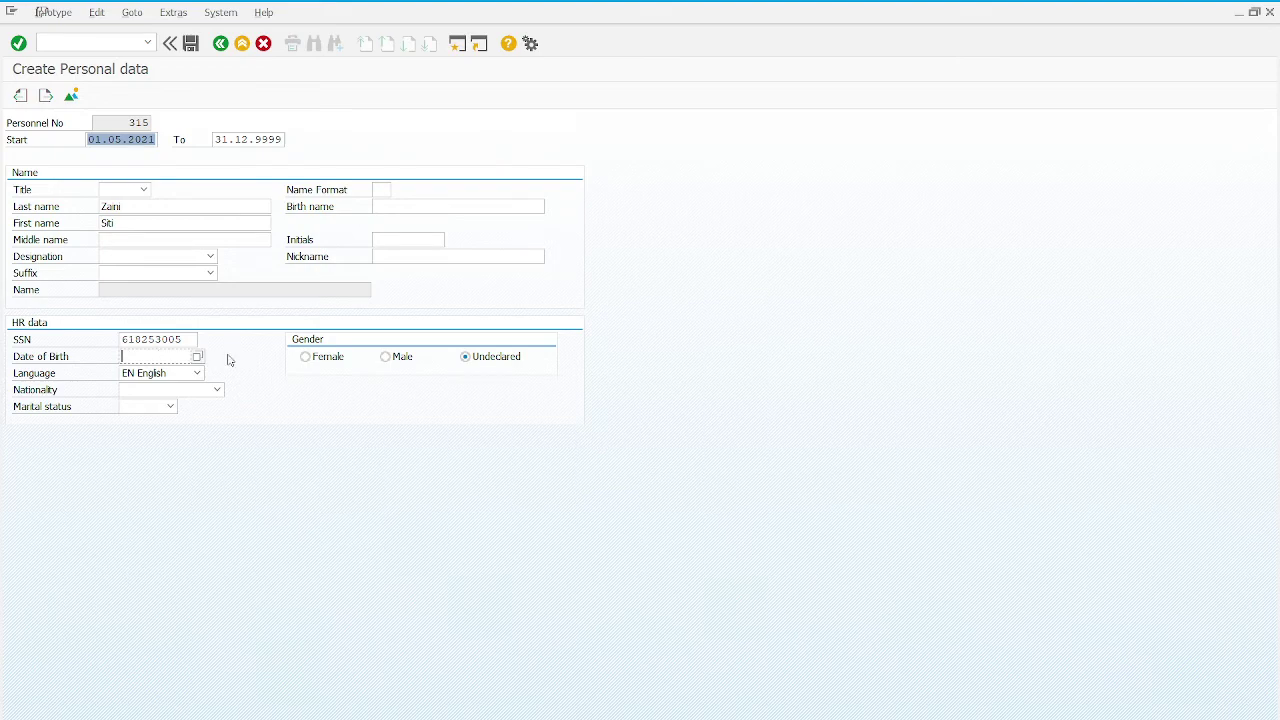
{"action": "left_click", "coordinate": [197, 356]}
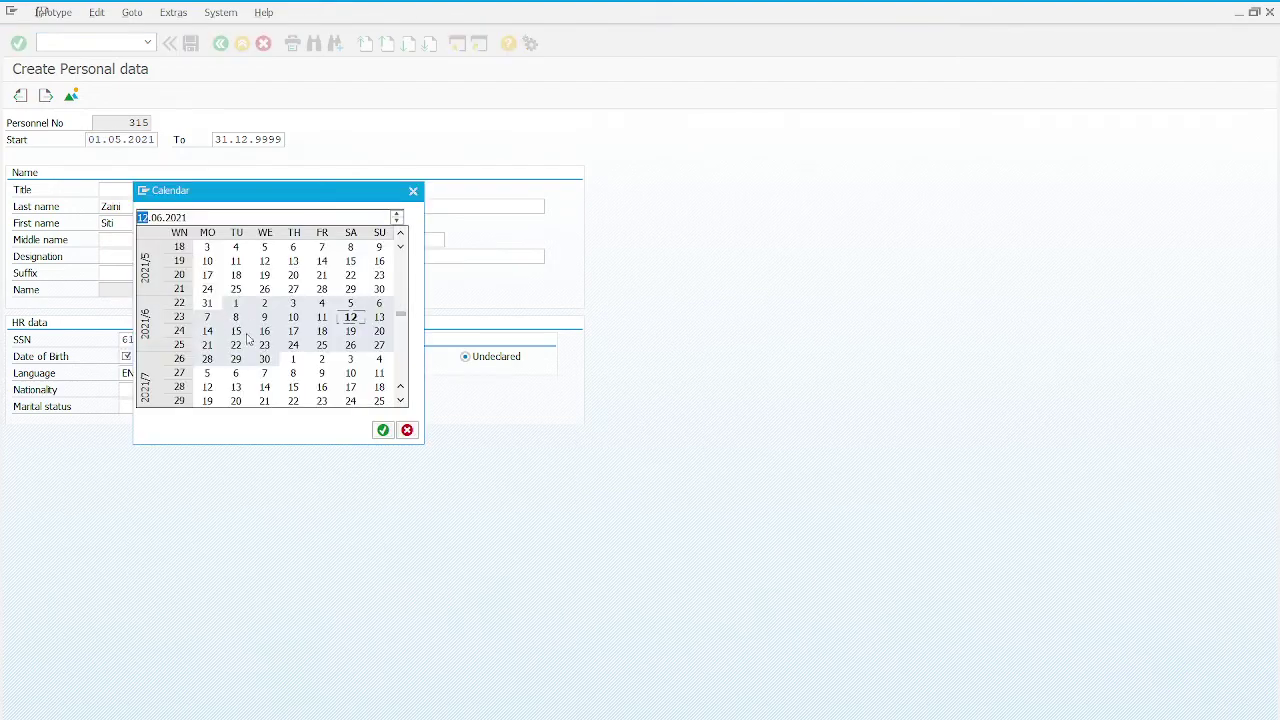
{"action": "scroll", "coordinate": [385, 275], "scroll_direction": "down", "scroll_amount": 2}
{"action": "scroll", "coordinate": [385, 275], "scroll_direction": "up", "scroll_amount": 15}
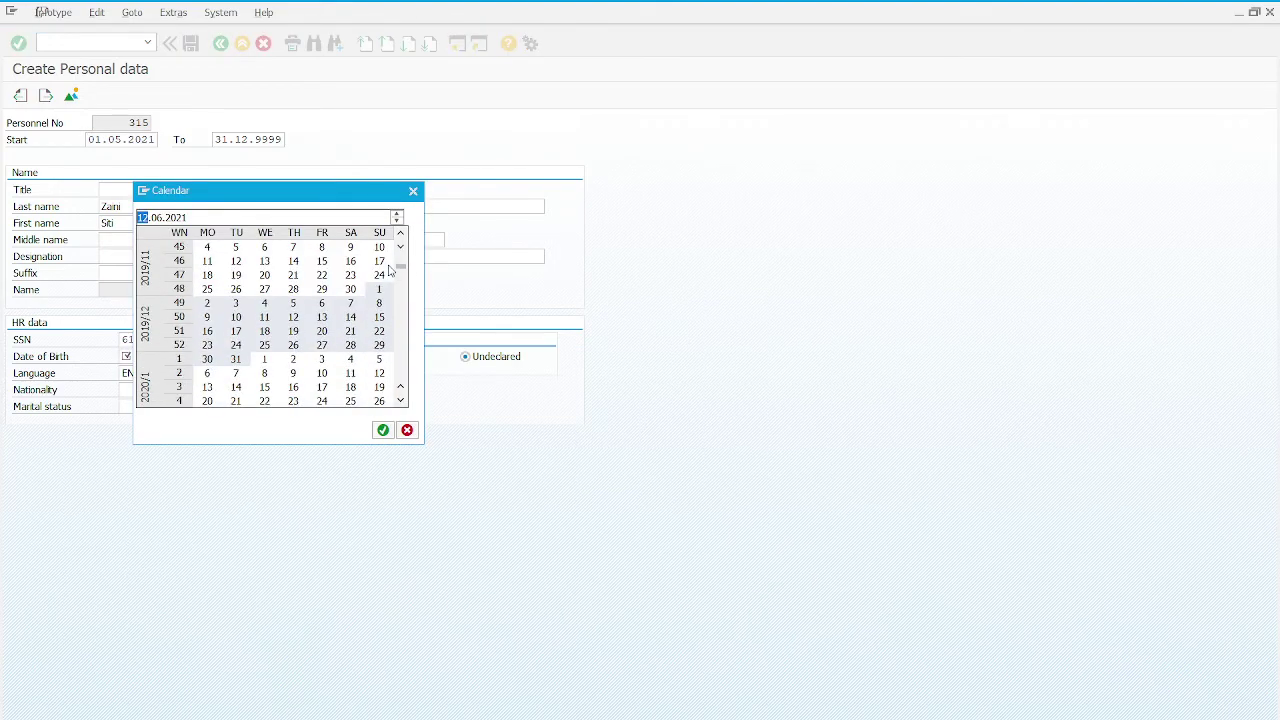
{"action": "left_click", "coordinate": [396, 214]}
{"action": "left_click", "coordinate": [396, 214]}
{"action": "double_click", "coordinate": [176, 218]}
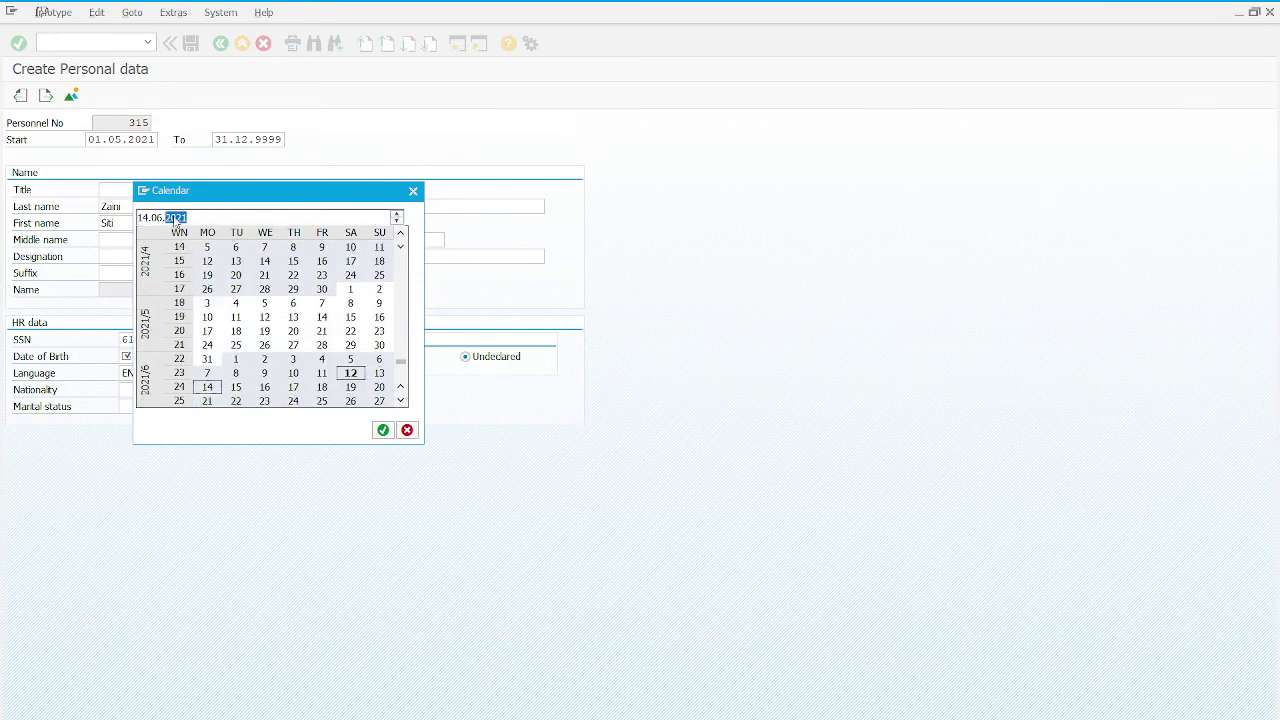
{"action": "left_click", "coordinate": [397, 214]}
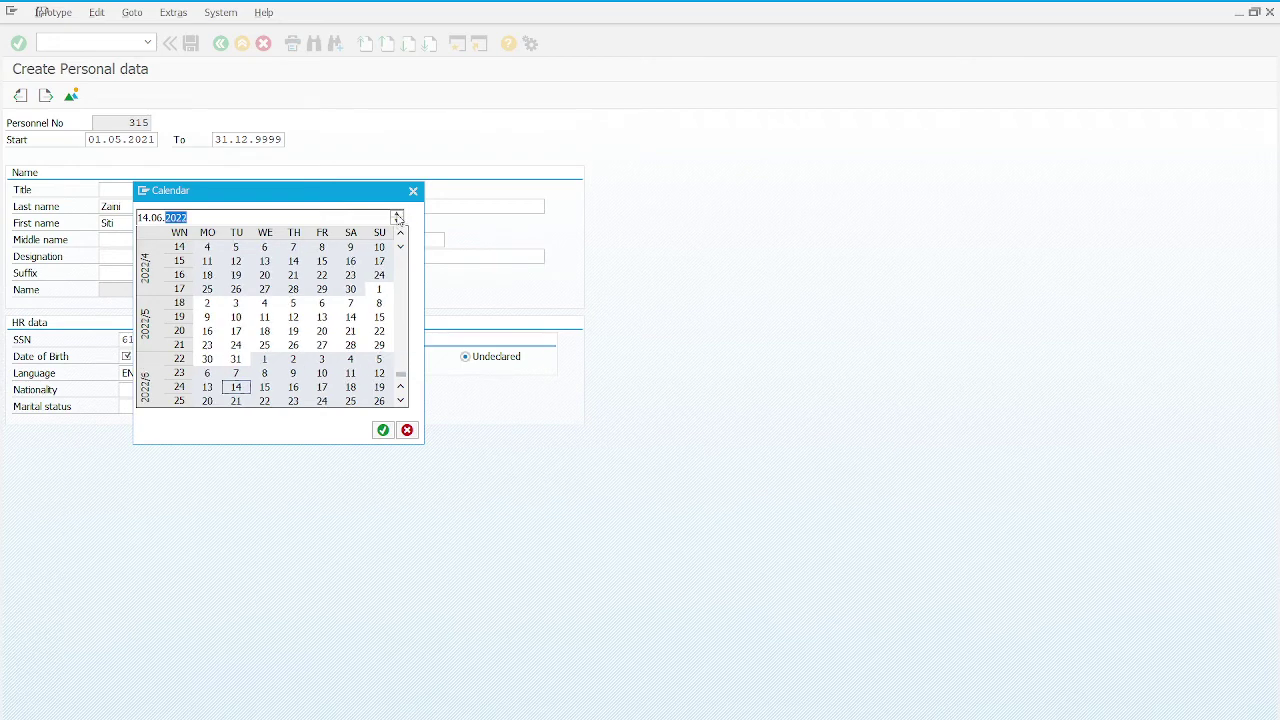
{"action": "left_click", "coordinate": [397, 214]}
{"action": "left_click", "coordinate": [397, 214]}
{"action": "left_click", "coordinate": [397, 221]}
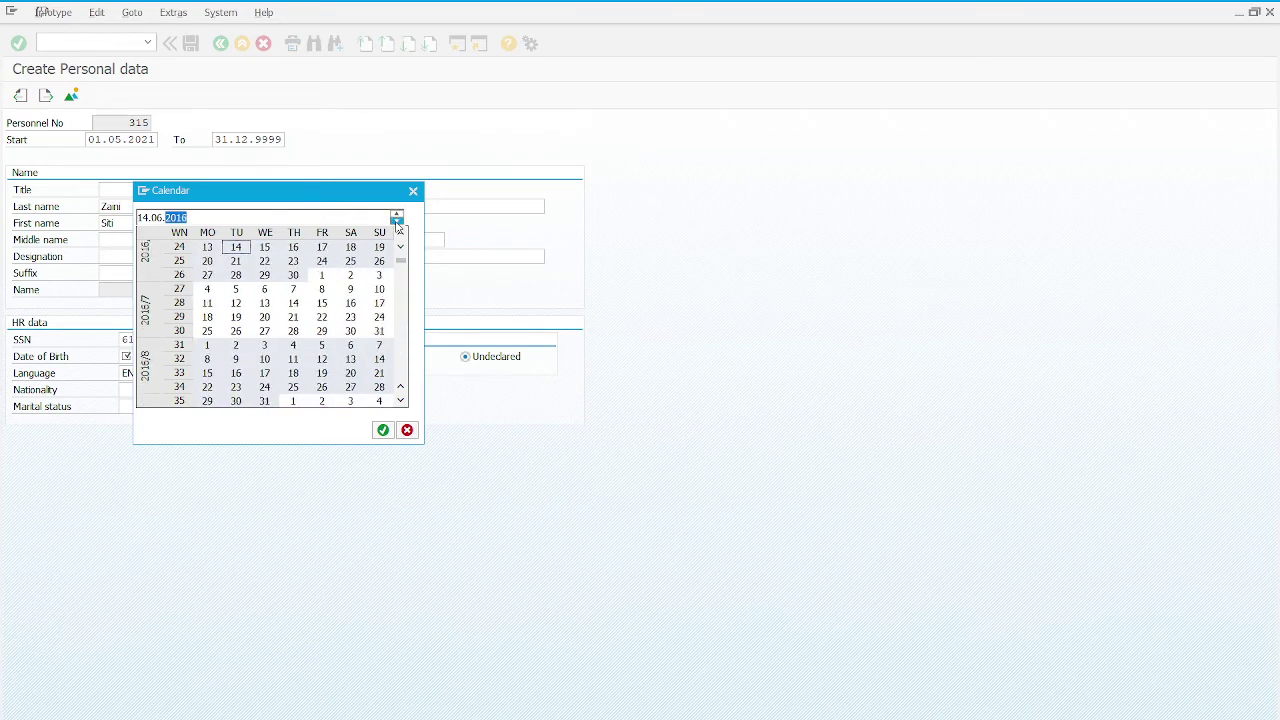
{"action": "left_click_drag", "start_coordinate": [397, 222], "coordinate": [397, 224]}
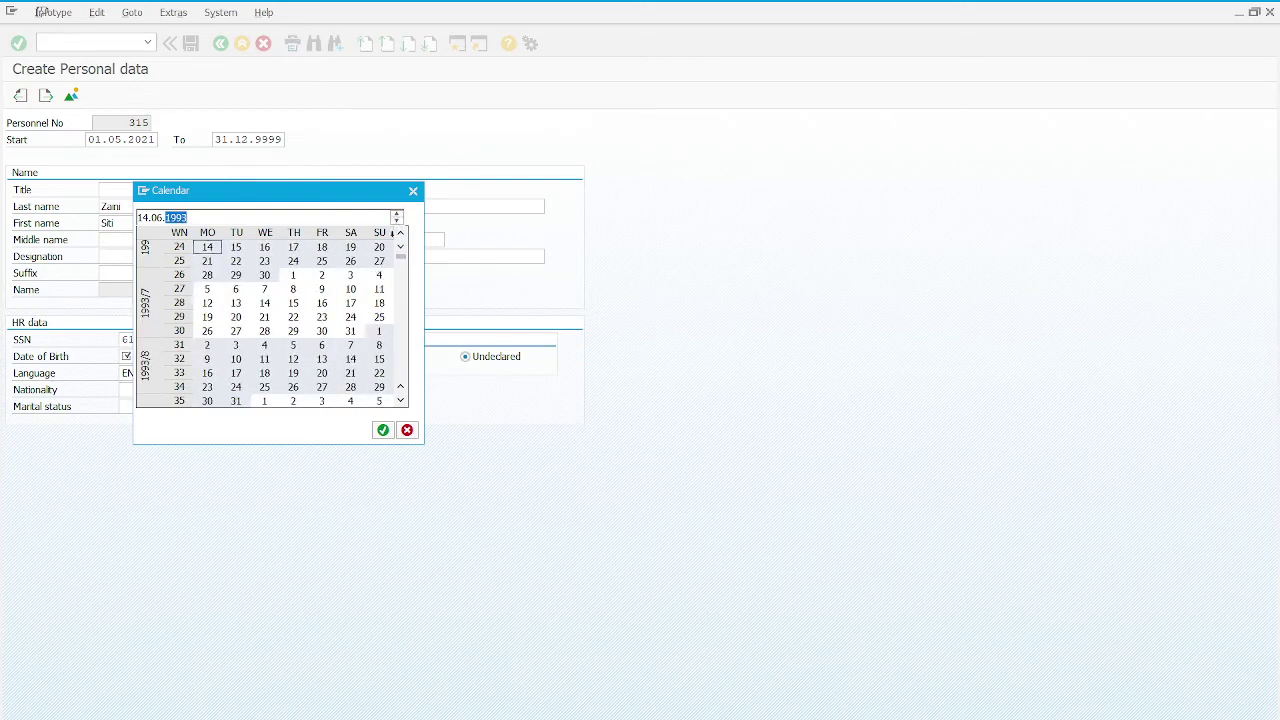
{"action": "left_click", "coordinate": [322, 331]}
{"action": "left_click", "coordinate": [382, 429]}
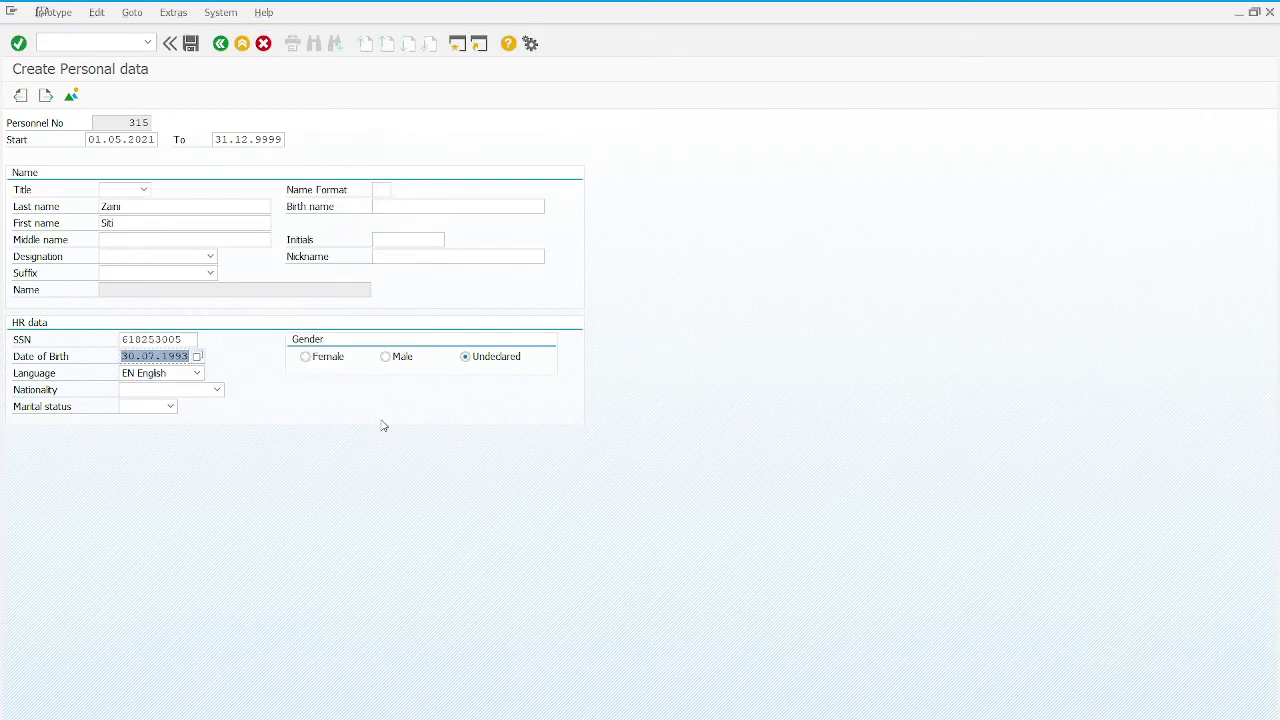
Set the employee's gender to Female and save the personal data record.
{"action": "left_click", "coordinate": [324, 360]}
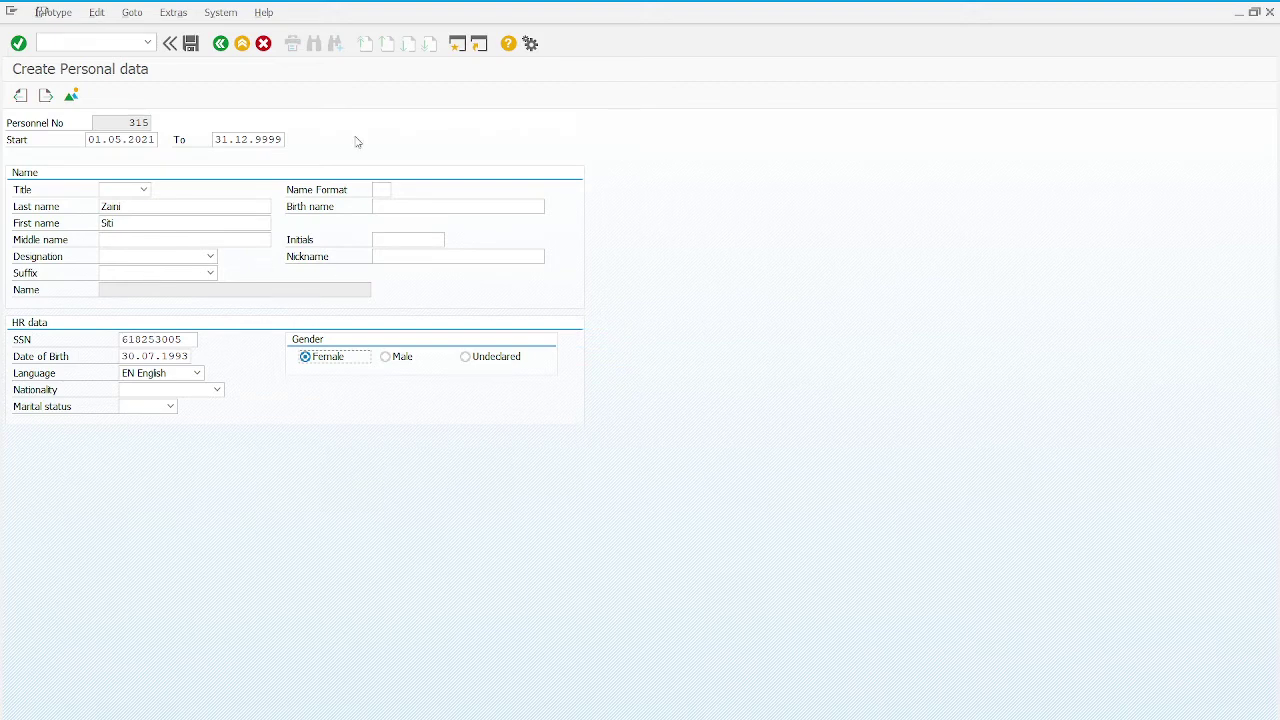
{"action": "left_click", "coordinate": [191, 44]}
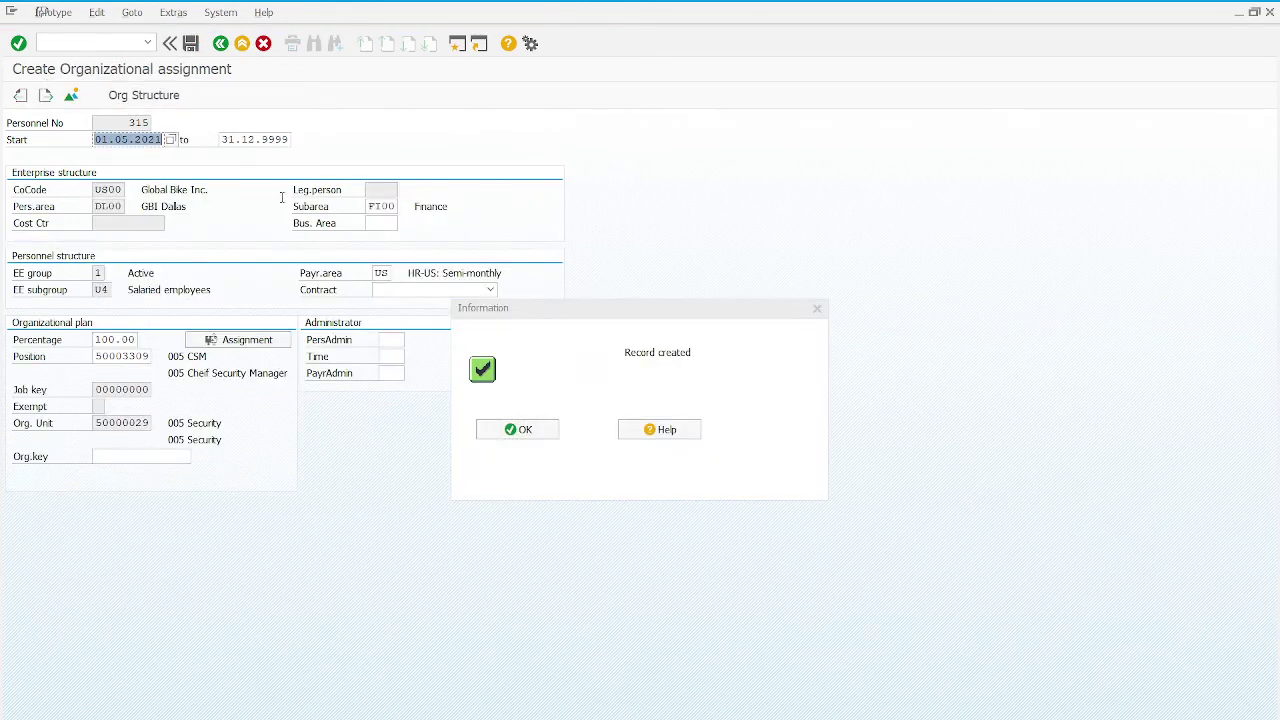
{"action": "left_click", "coordinate": [518, 430]}
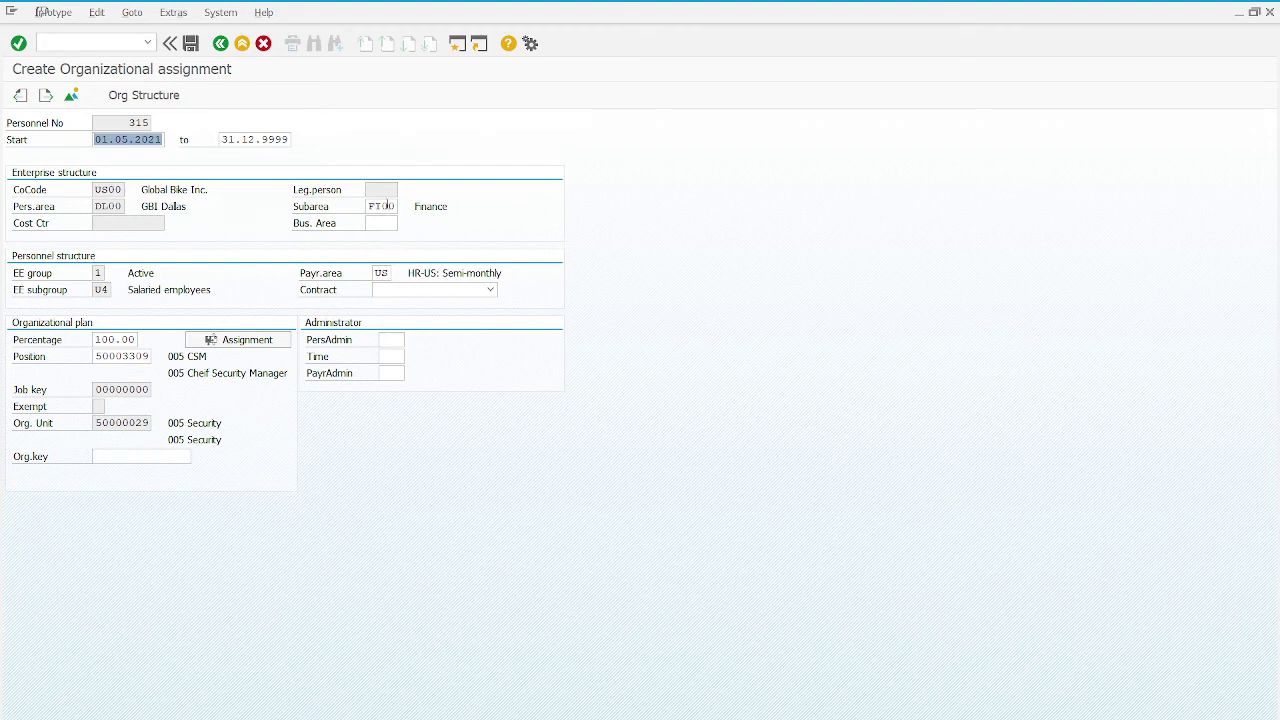
Set the personnel subarea in the organizational assignment to EX00 (Executives).
{"action": "left_click", "coordinate": [404, 206]}
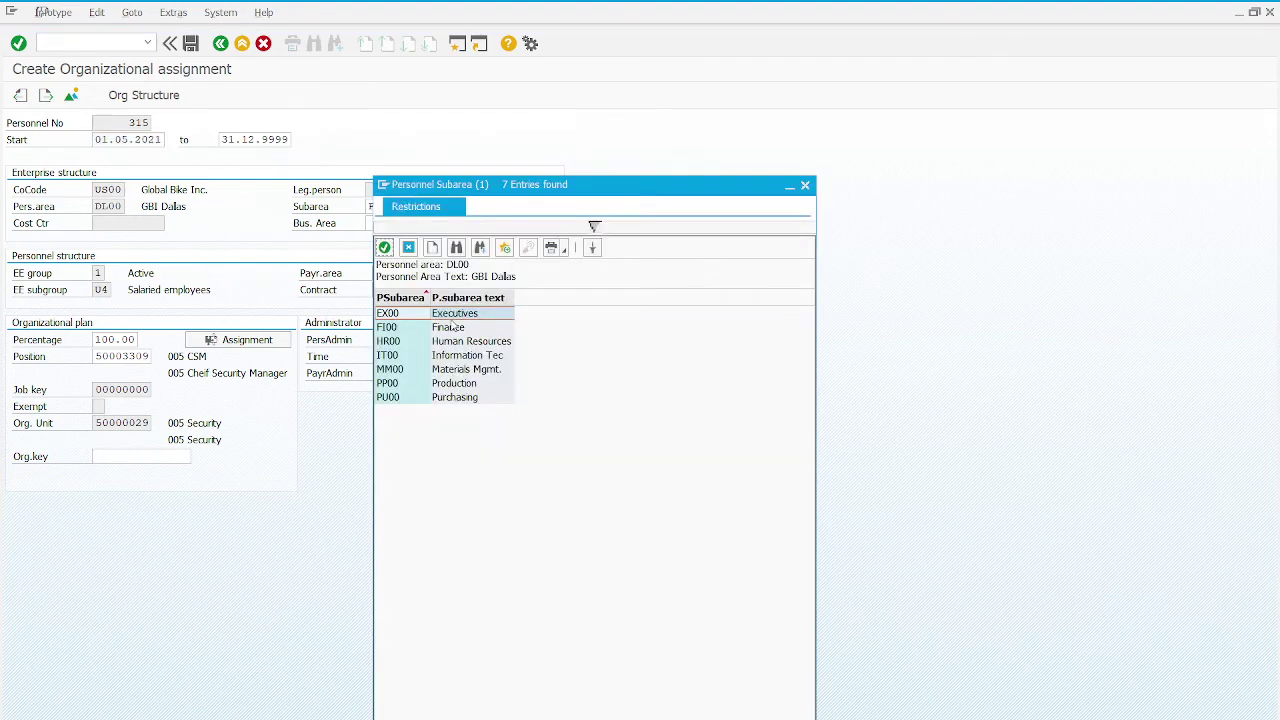
{"action": "left_click", "coordinate": [454, 317]}
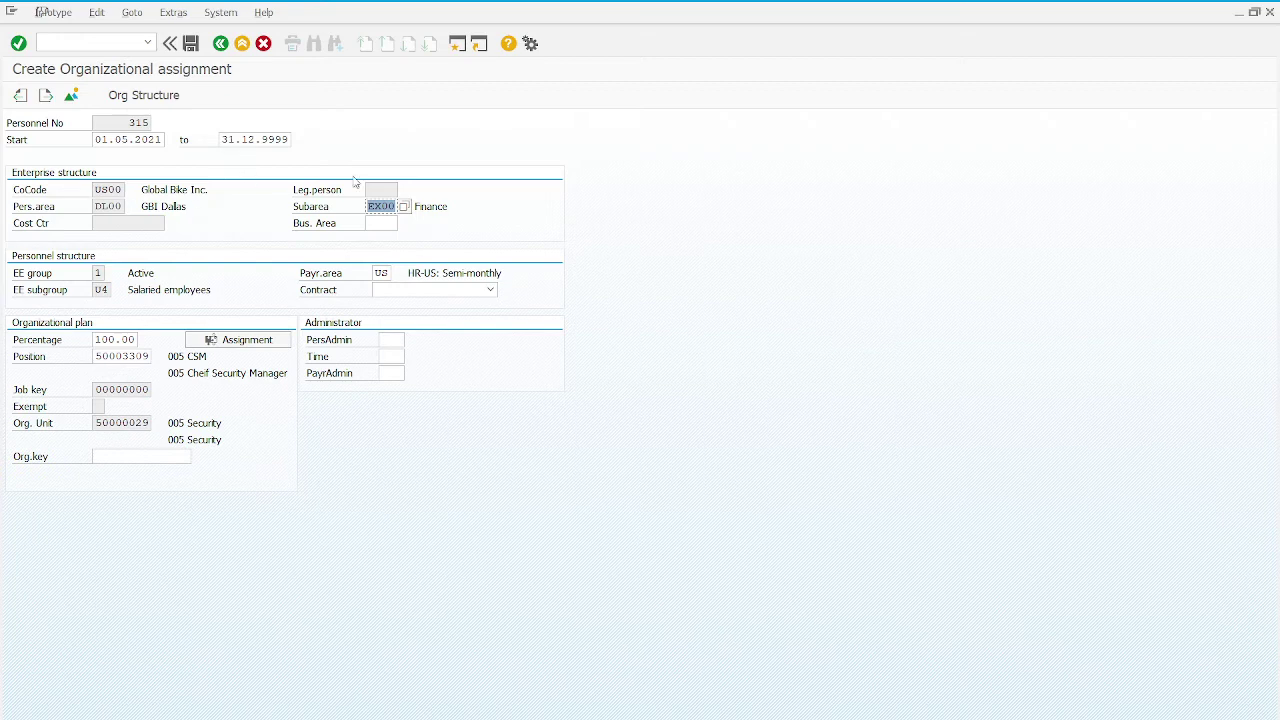
Save the organizational assignment and delimit the 005 Chief Security Manager vacancy on 01.05.2021.
{"action": "left_click", "coordinate": [193, 44]}
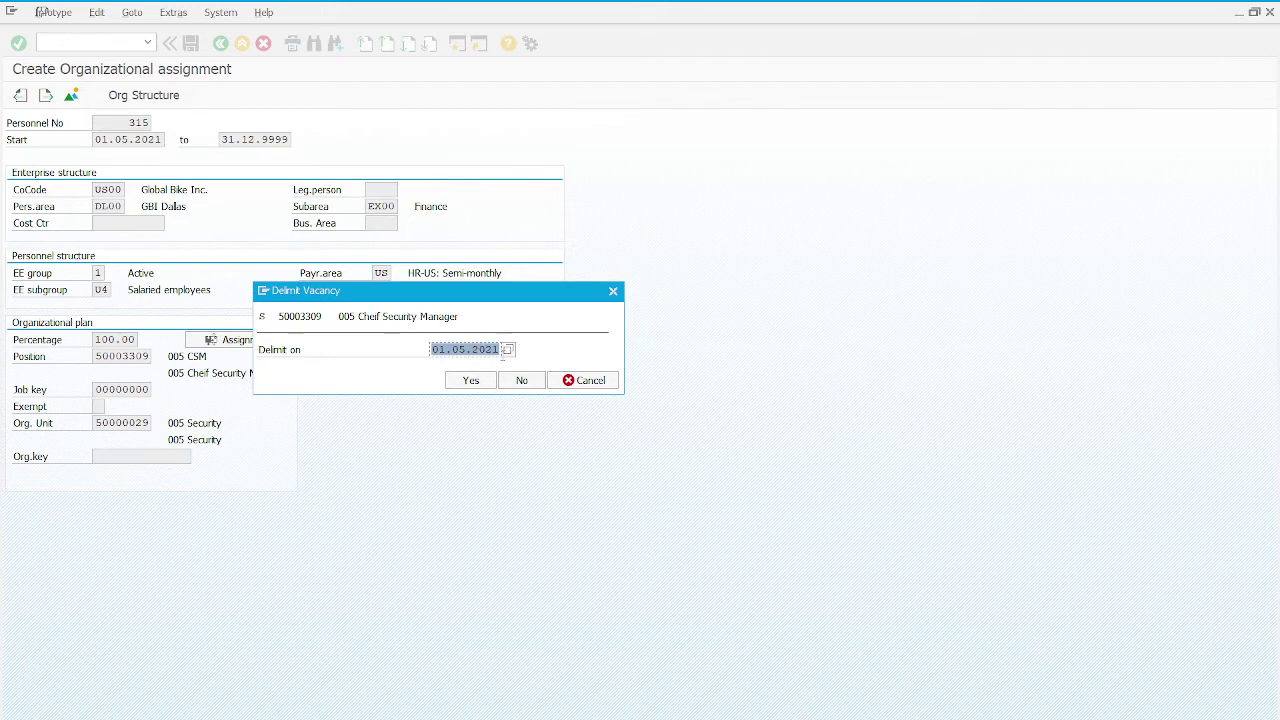
{"action": "left_click", "coordinate": [471, 383]}
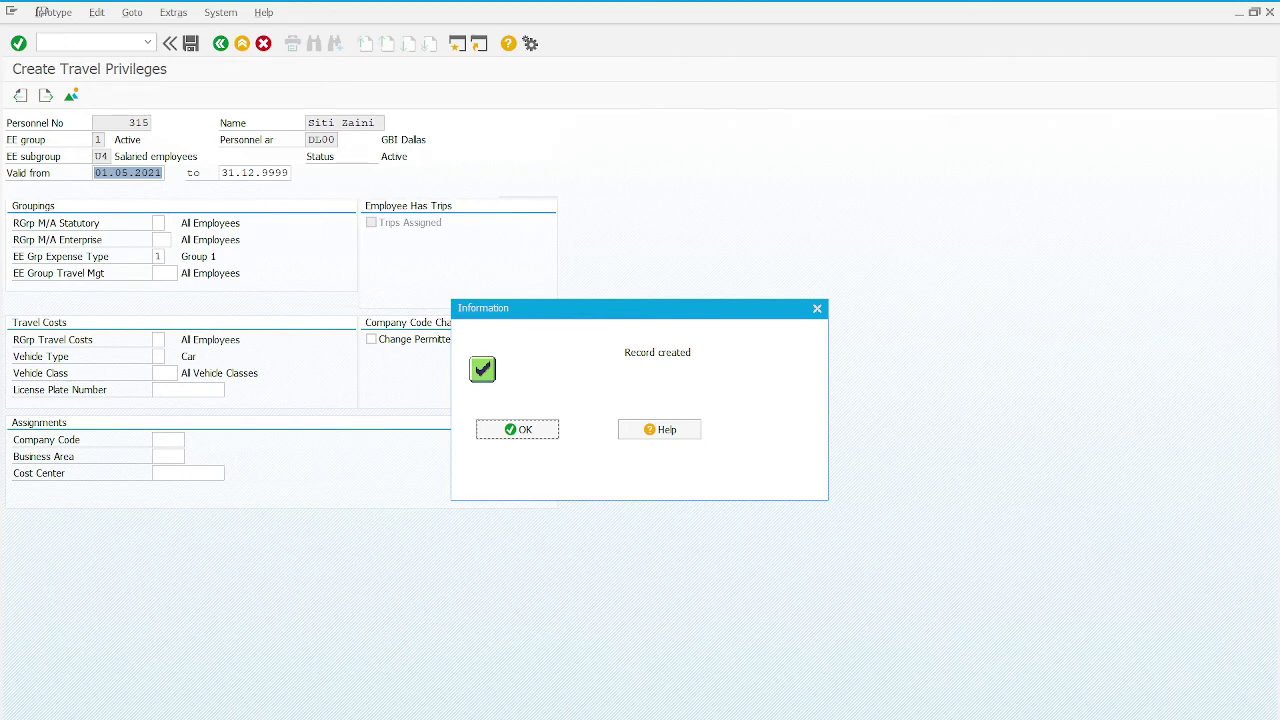
{"action": "left_click", "coordinate": [551, 433]}
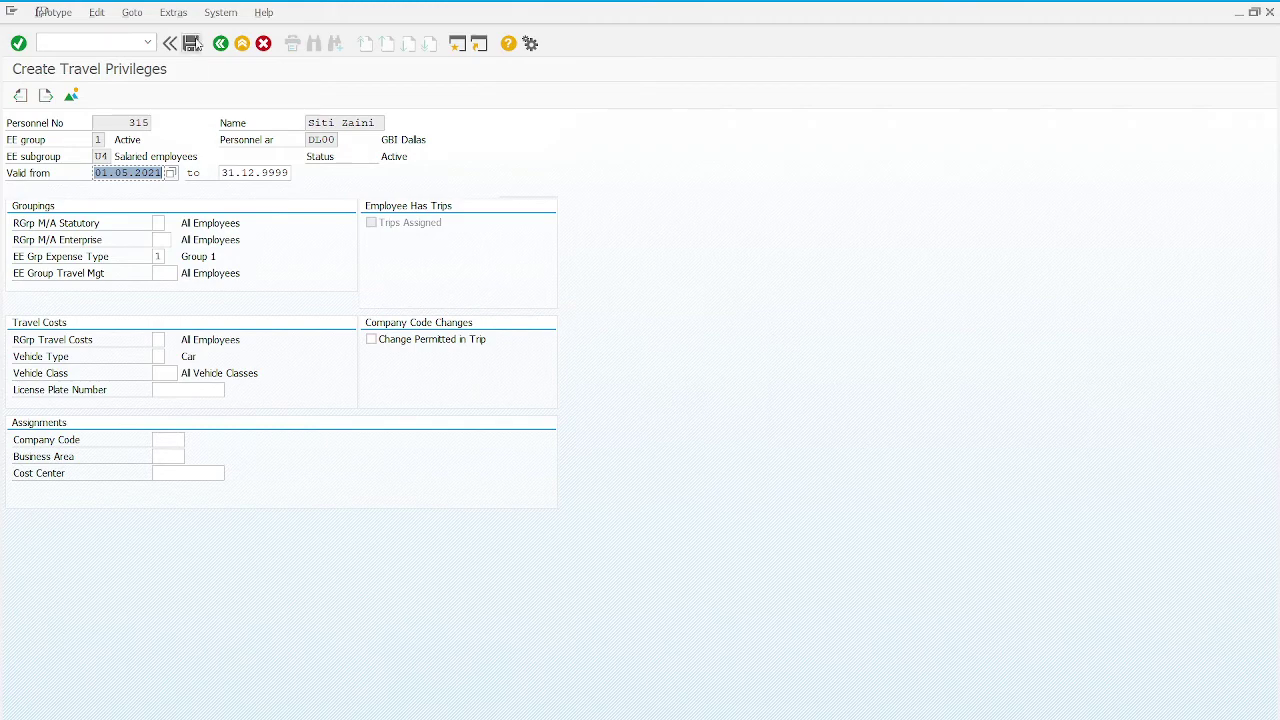
Save the travel privileges record with its default values and start an address record of the subtype Permanent residence.
{"action": "left_click", "coordinate": [193, 44]}
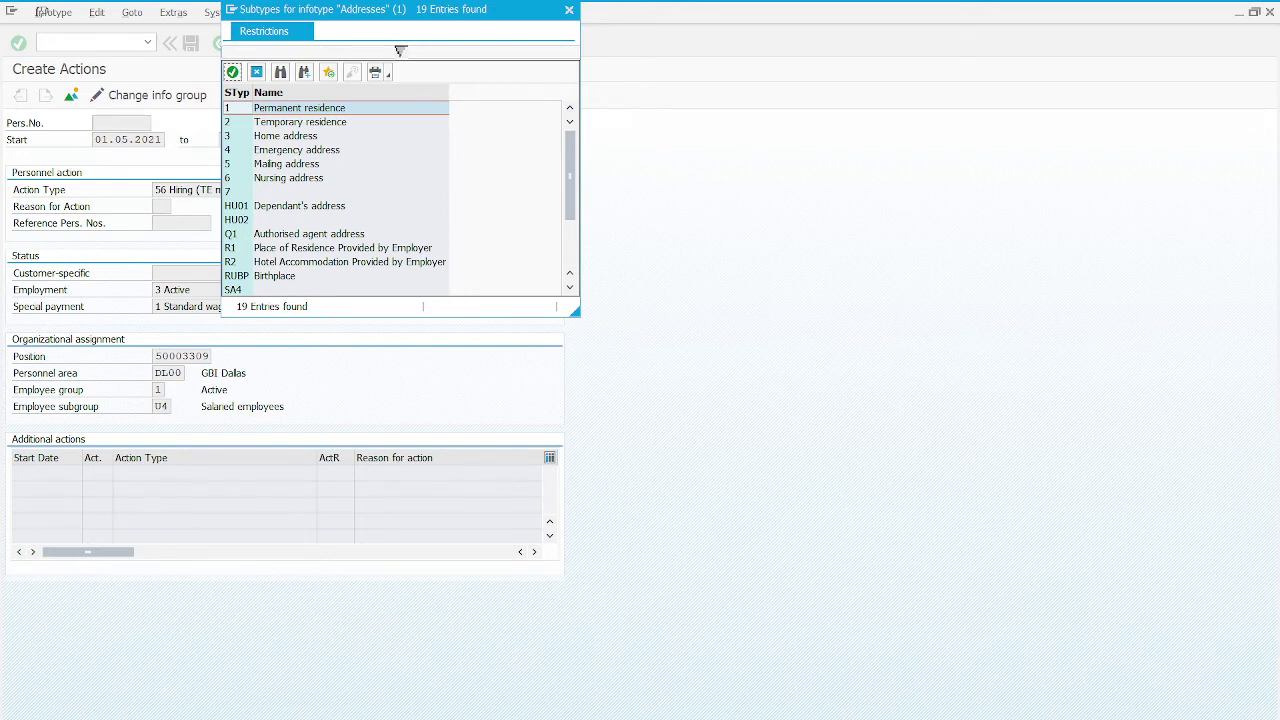
{"action": "double_click", "coordinate": [370, 108]}
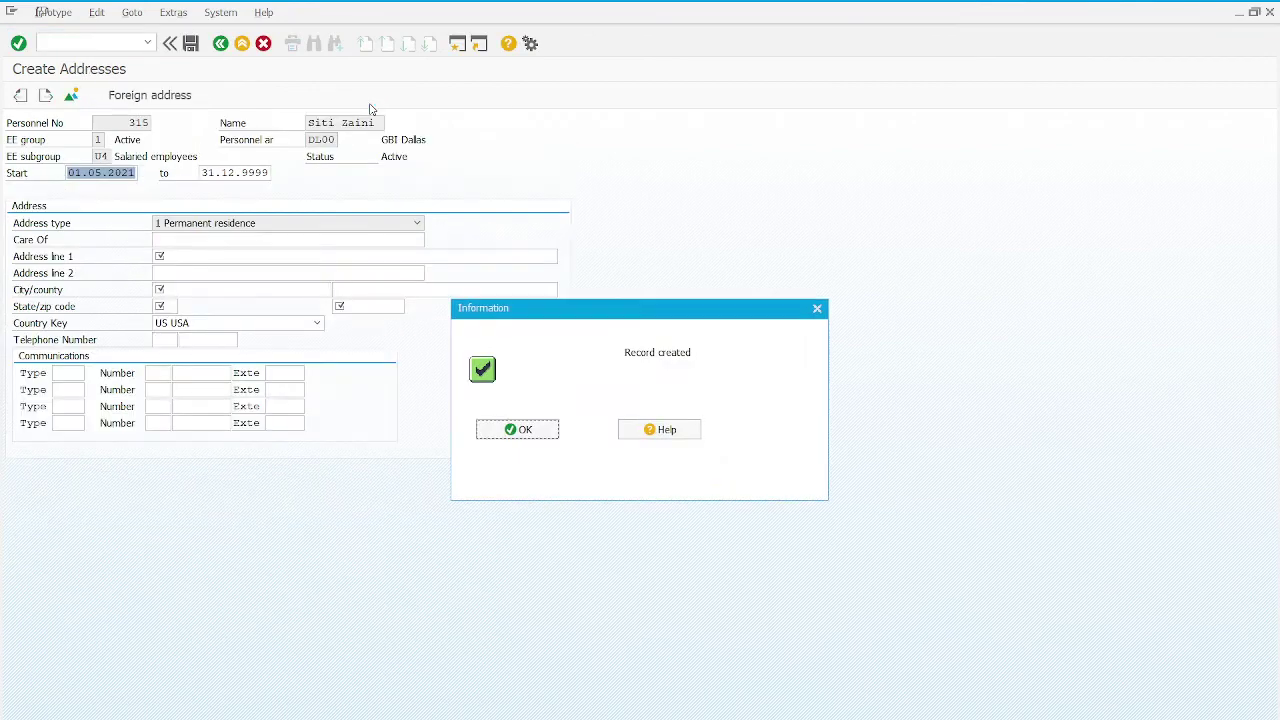
{"action": "left_click", "coordinate": [529, 428]}
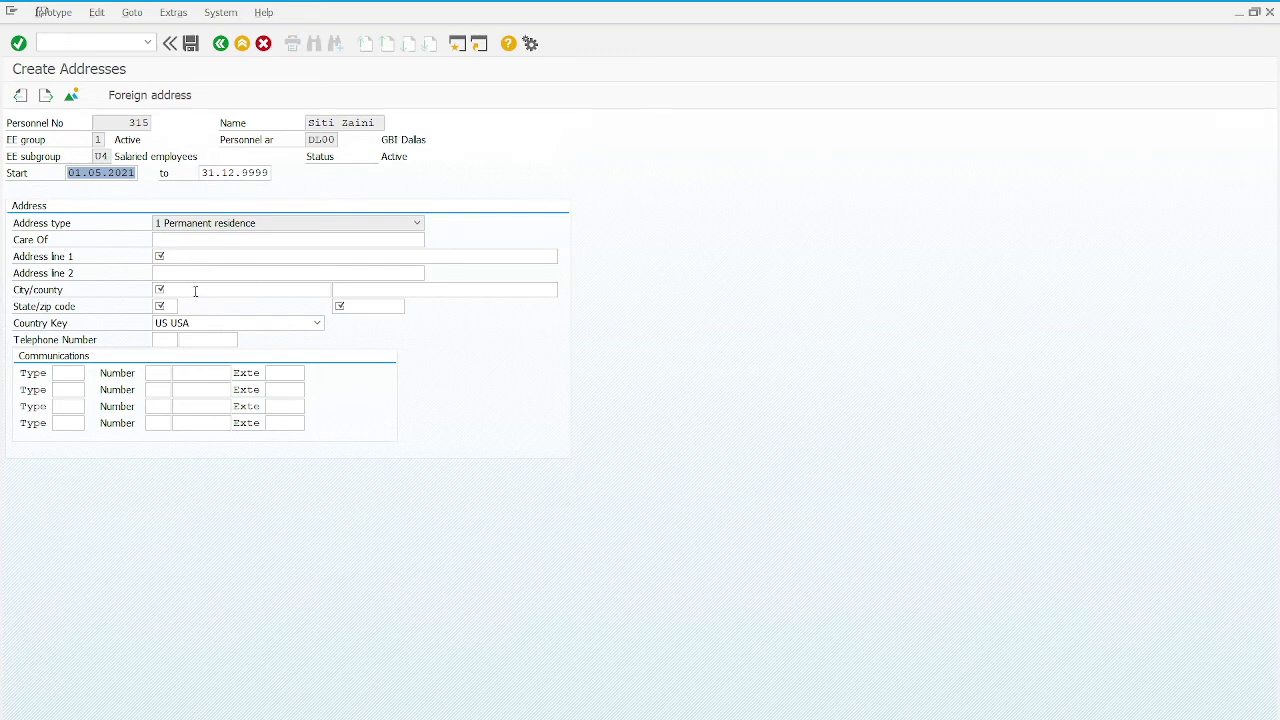
Enter the employee's city, state and zip code in the permanent residence address.
{"action": "left_click", "coordinate": [195, 291]}
{"action": "left_click", "coordinate": [204, 257]}
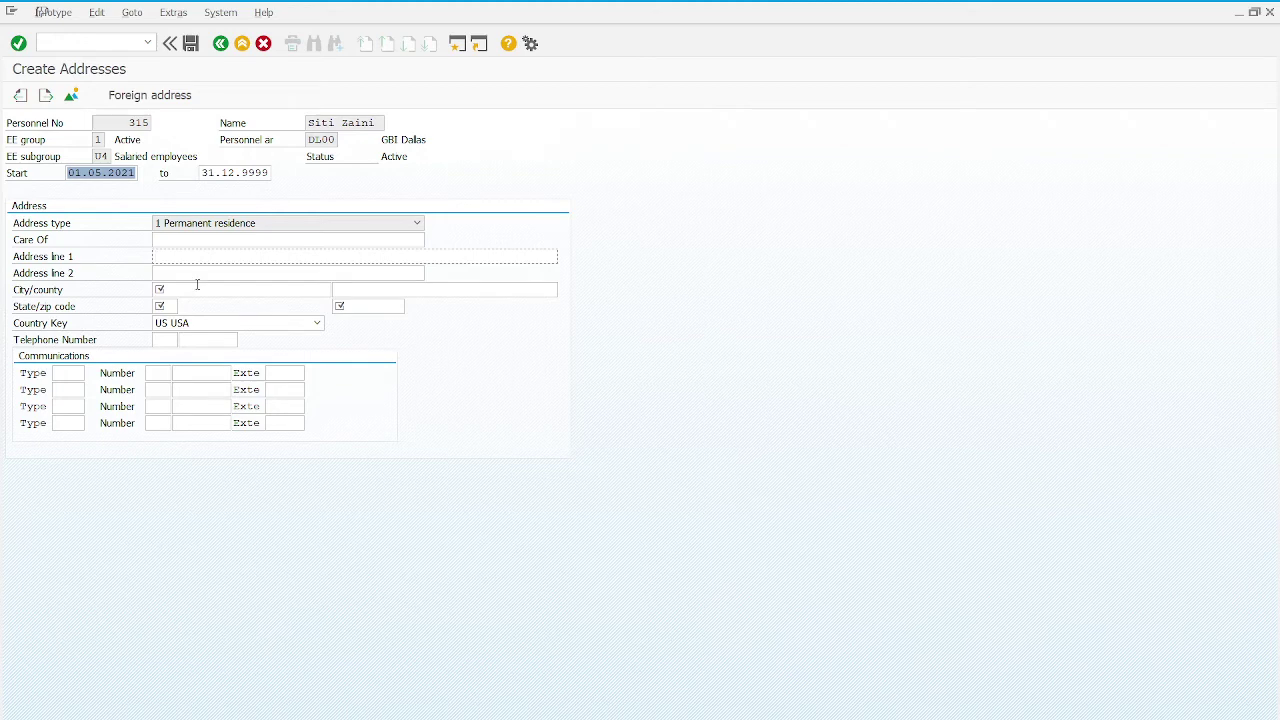
{"action": "left_click", "coordinate": [259, 290]}
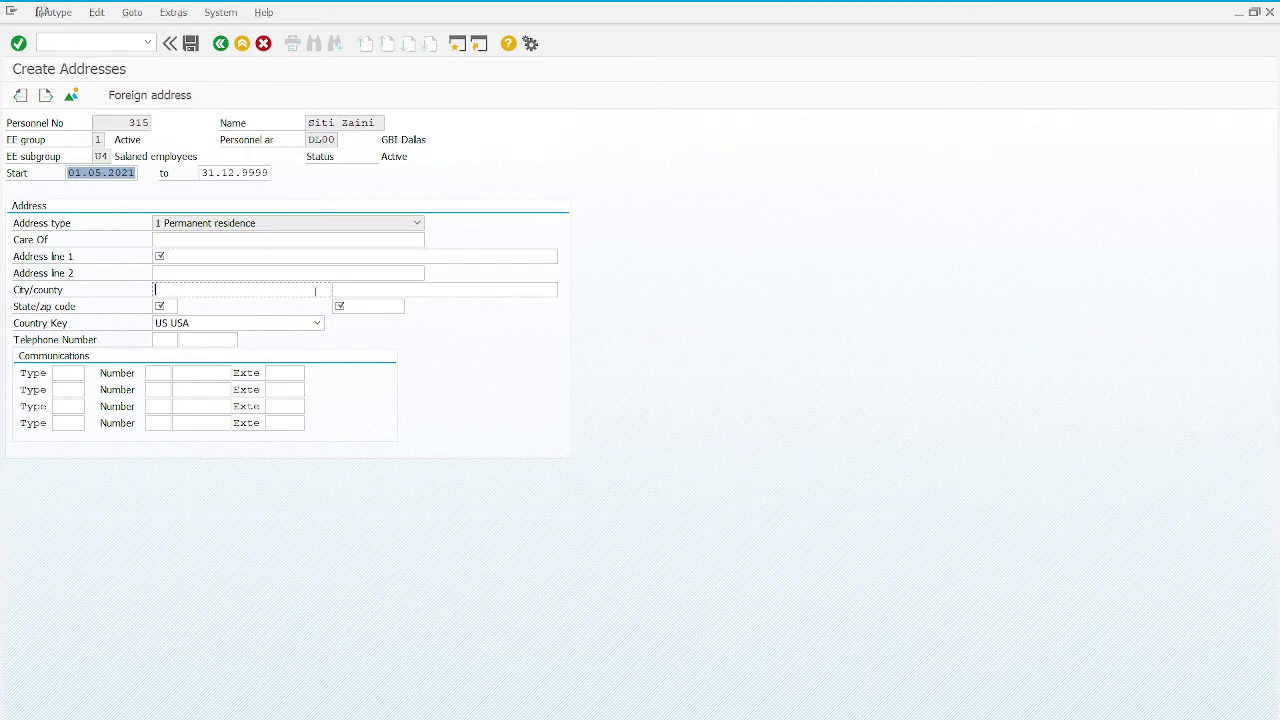
{"action": "type", "text": "Dallas"}
{"action": "left_click", "coordinate": [176, 307]}
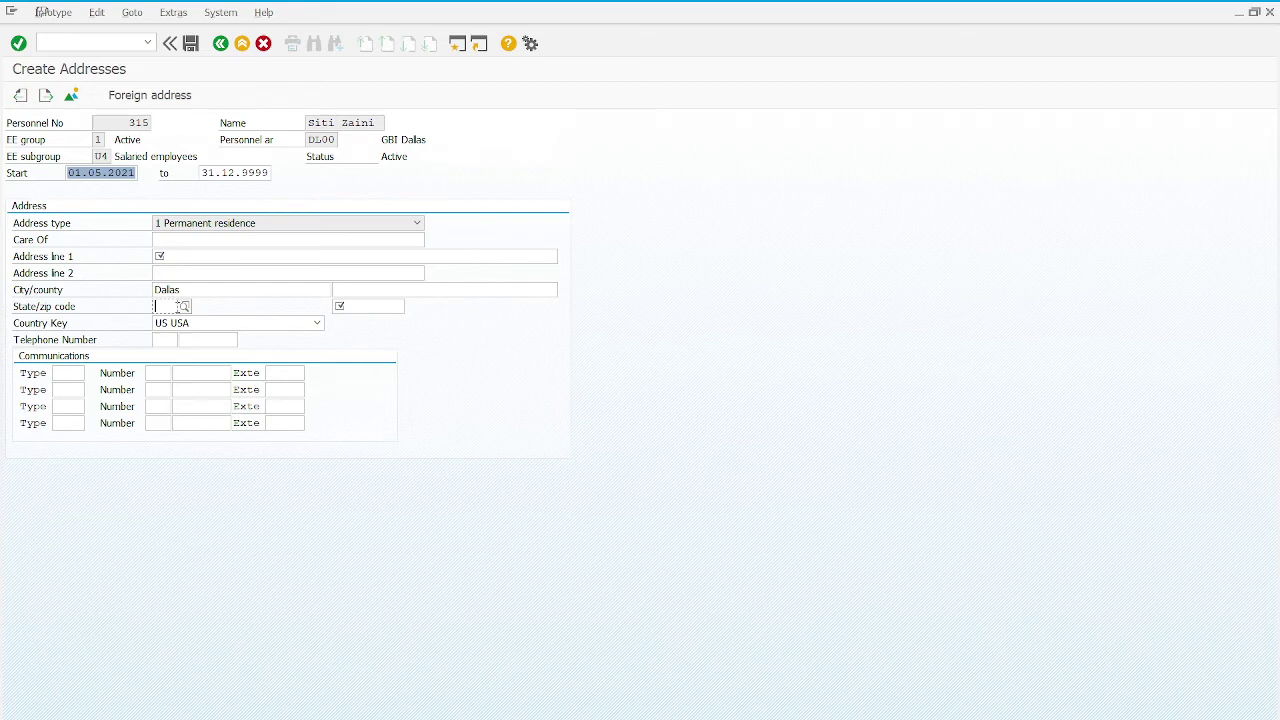
{"action": "type", "text": "TX"}
{"action": "key", "text": "Return"}
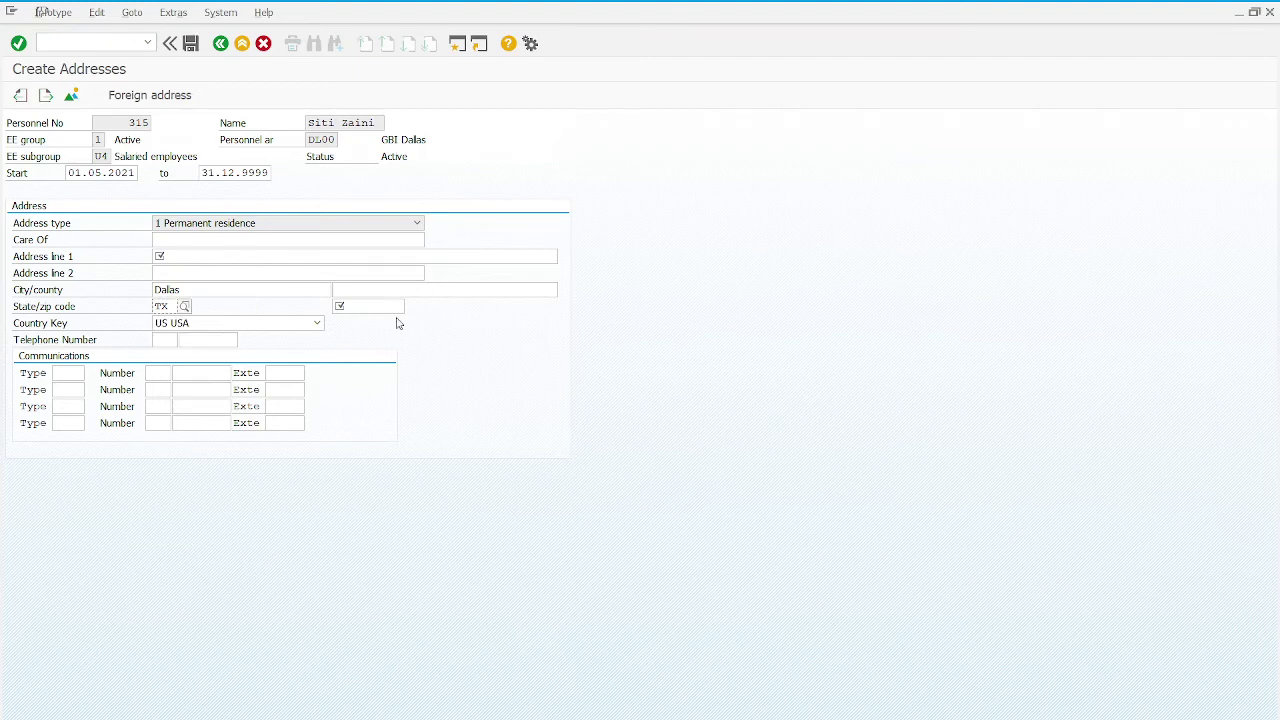
{"action": "left_click", "coordinate": [357, 308]}
{"action": "type", "text": "75"}
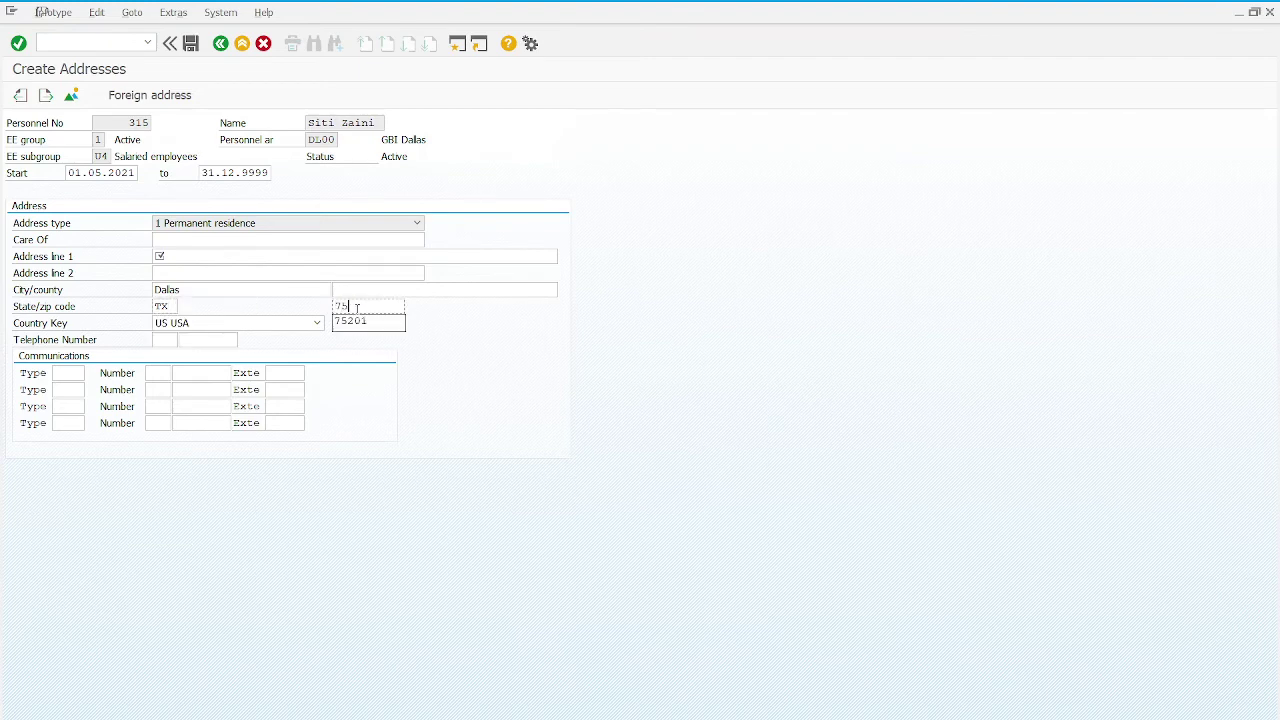
{"action": "type", "text": "201"}
Fill in the first address line of the permanent residence and save the address record.
{"action": "left_click", "coordinate": [203, 256]}
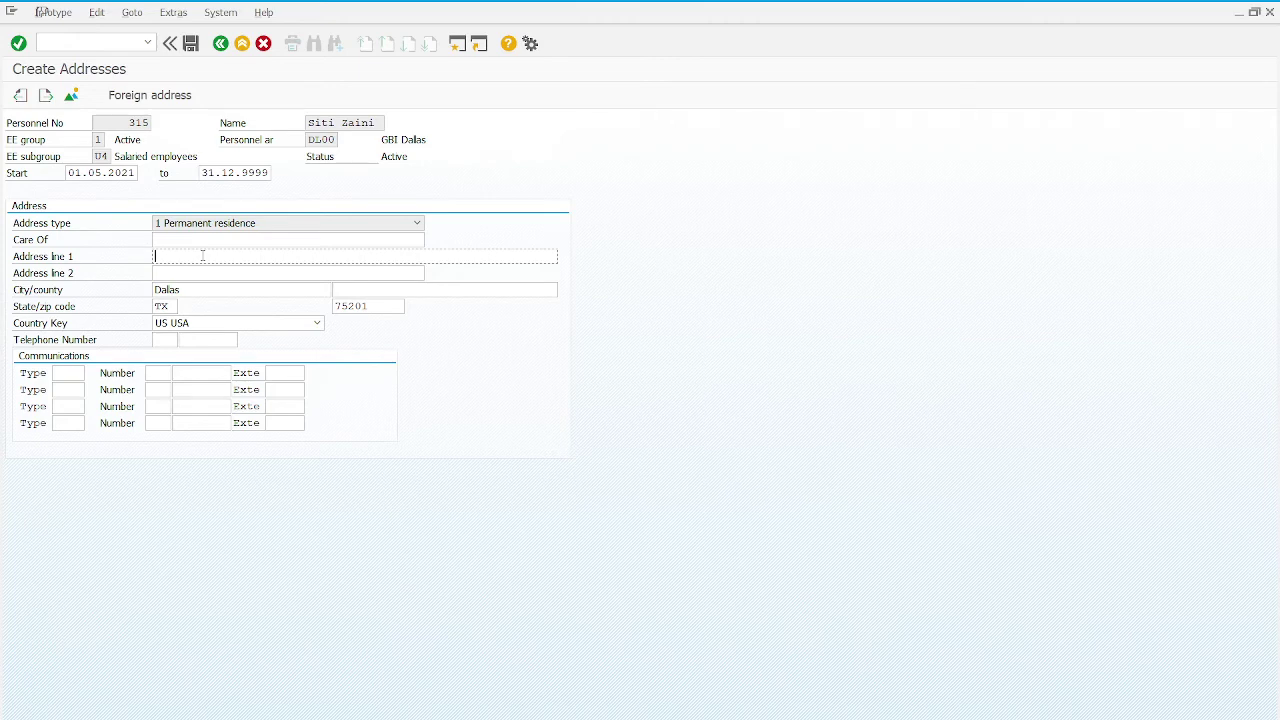
{"action": "type", "text": "Street"}
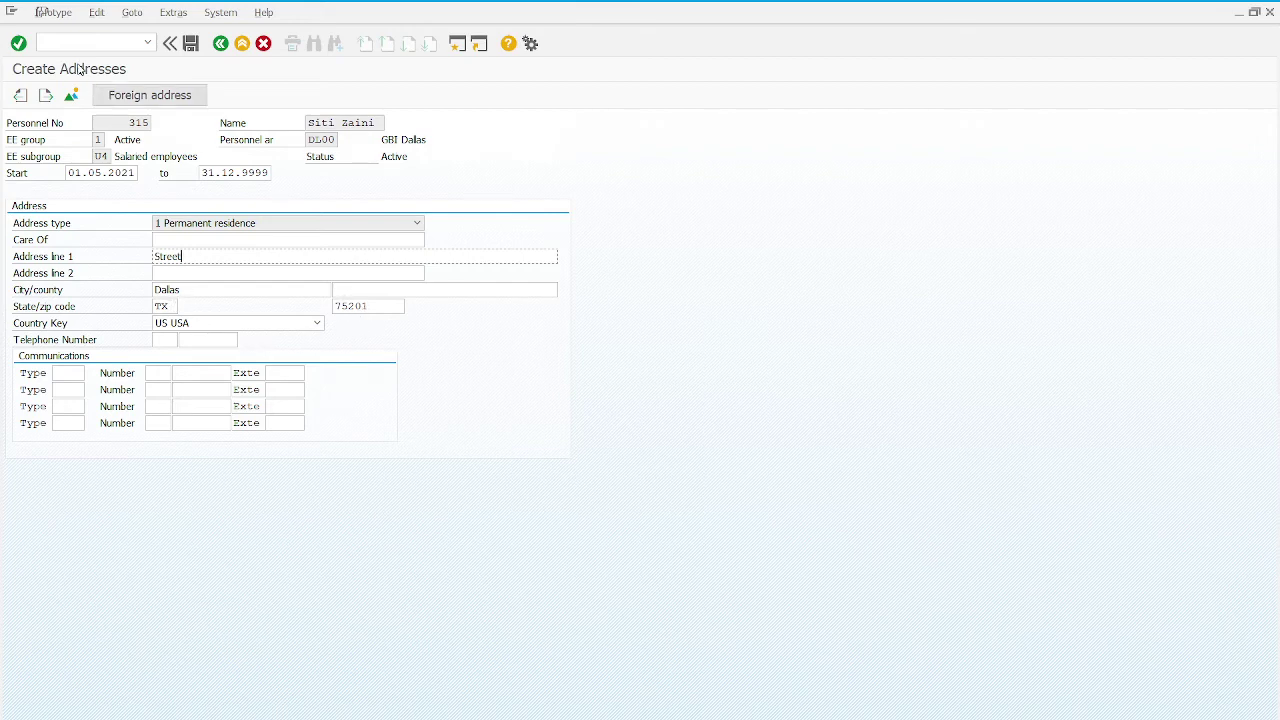
{"action": "left_click", "coordinate": [191, 44]}
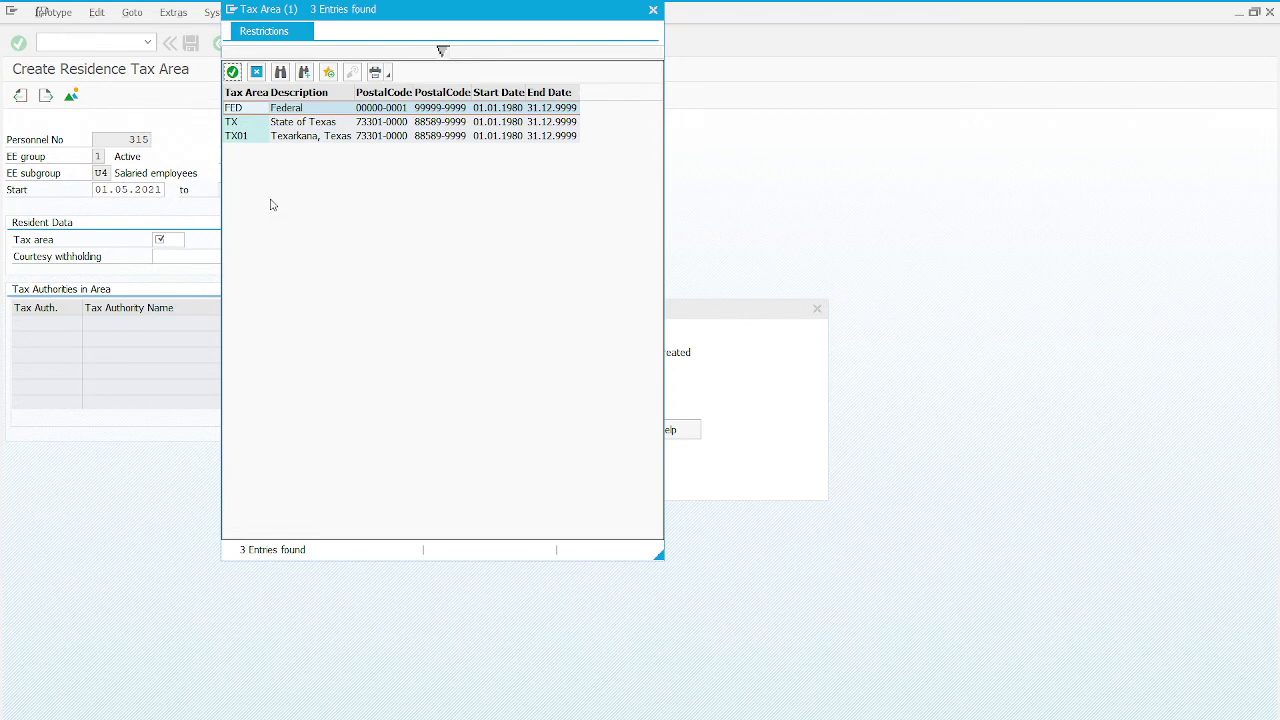
Choose TX (State of Texas) as the residence tax area and save the record.
{"action": "left_click", "coordinate": [296, 125]}
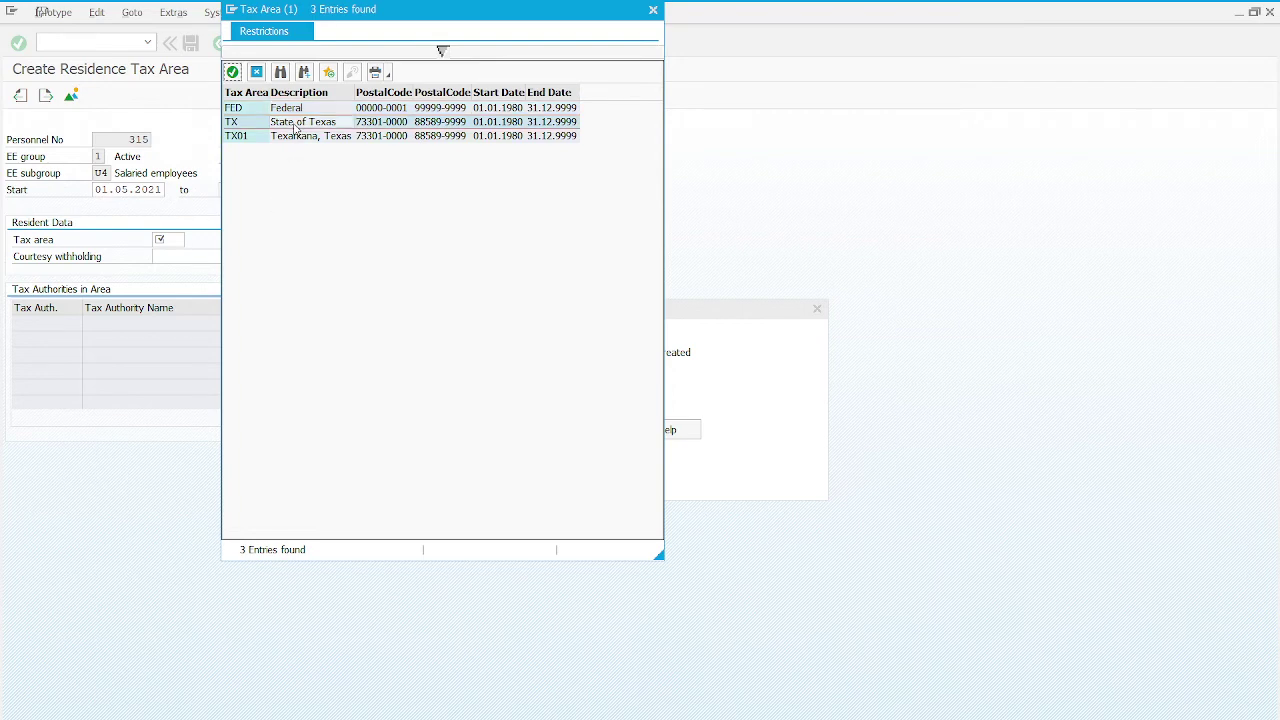
{"action": "double_click", "coordinate": [296, 125]}
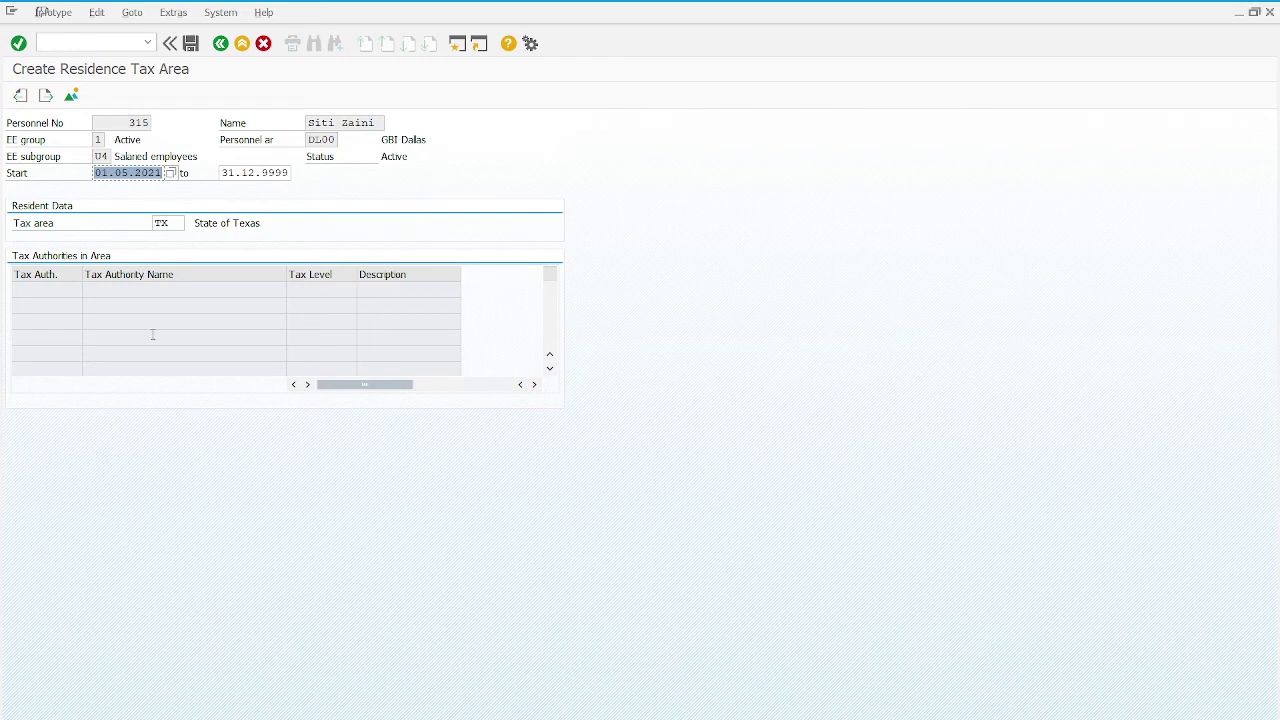
{"action": "left_click", "coordinate": [160, 222]}
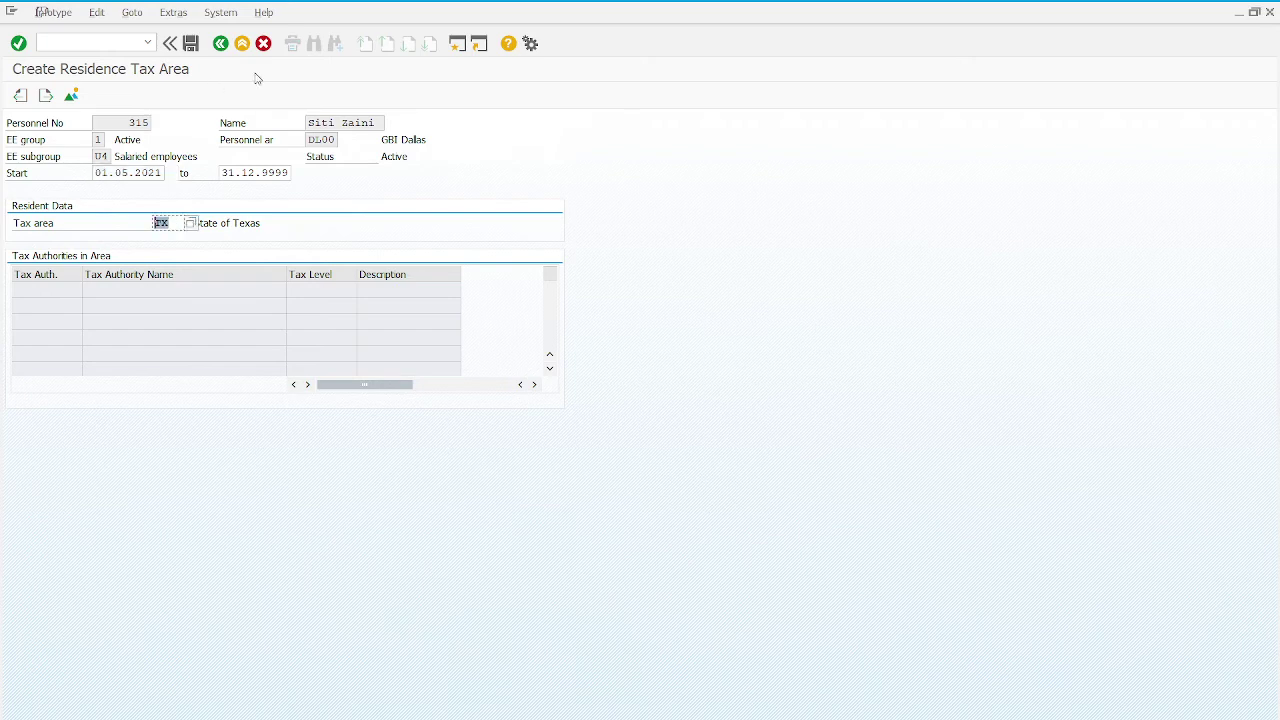
{"action": "left_click", "coordinate": [190, 45]}
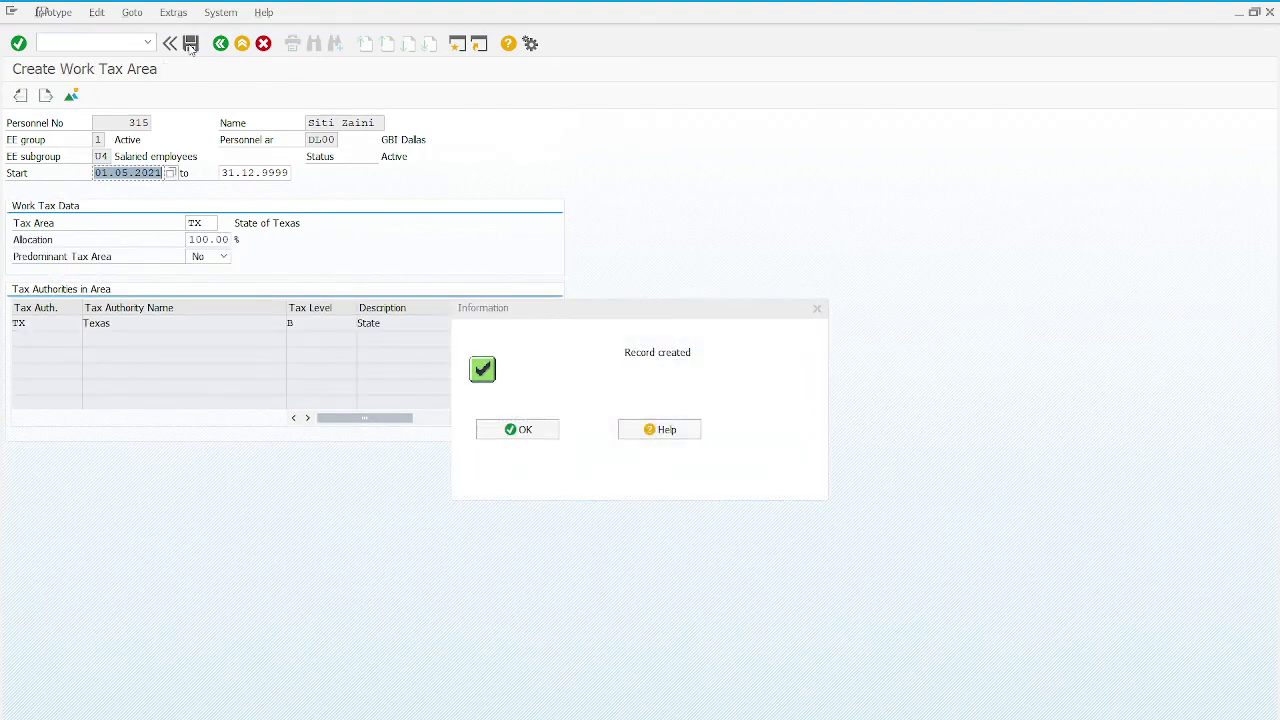
{"action": "left_click", "coordinate": [524, 430]}
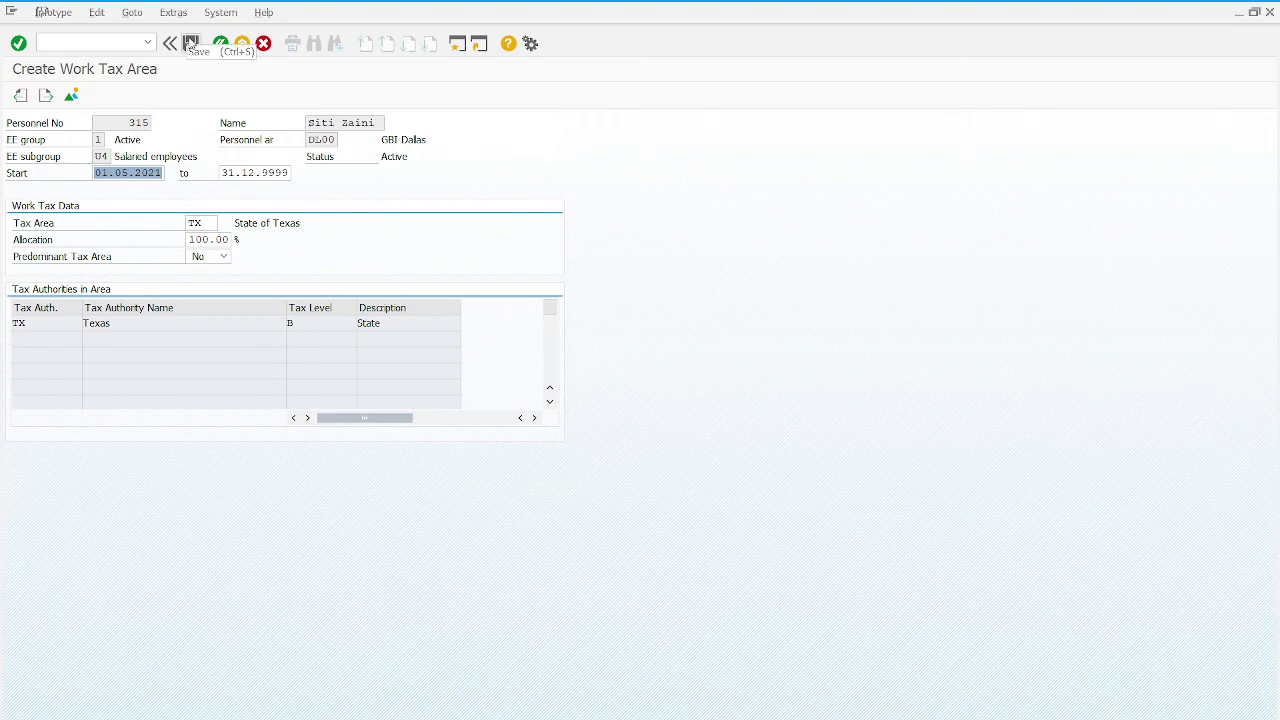
Save the work tax area record and the unemployment state record with their default Texas values.
{"action": "left_click", "coordinate": [18, 44]}
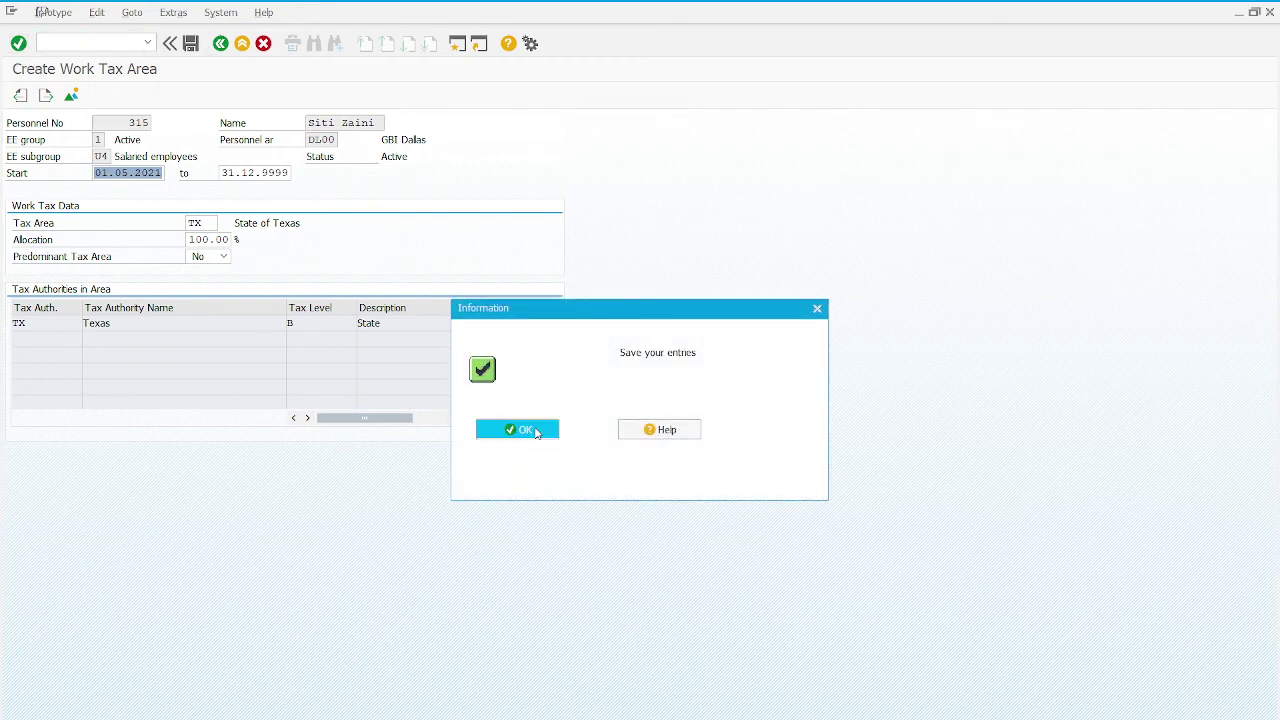
{"action": "left_click", "coordinate": [518, 429]}
{"action": "left_click", "coordinate": [191, 44]}
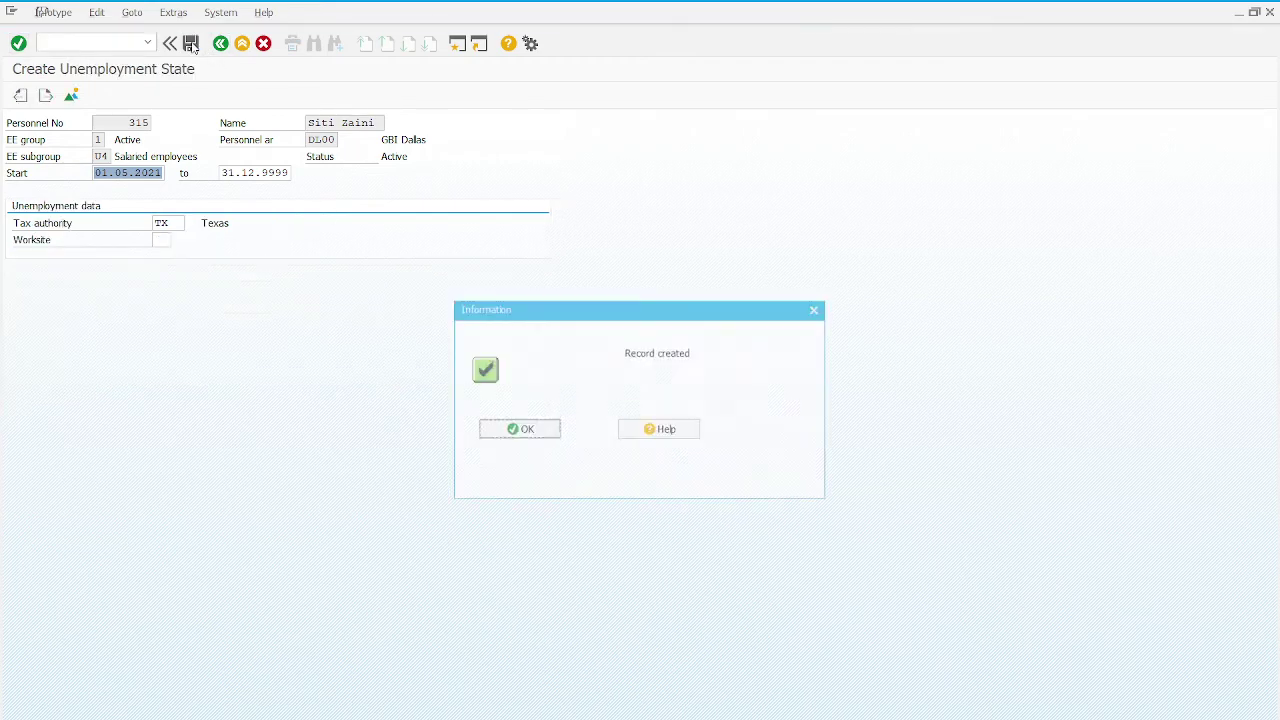
{"action": "left_click", "coordinate": [526, 431]}
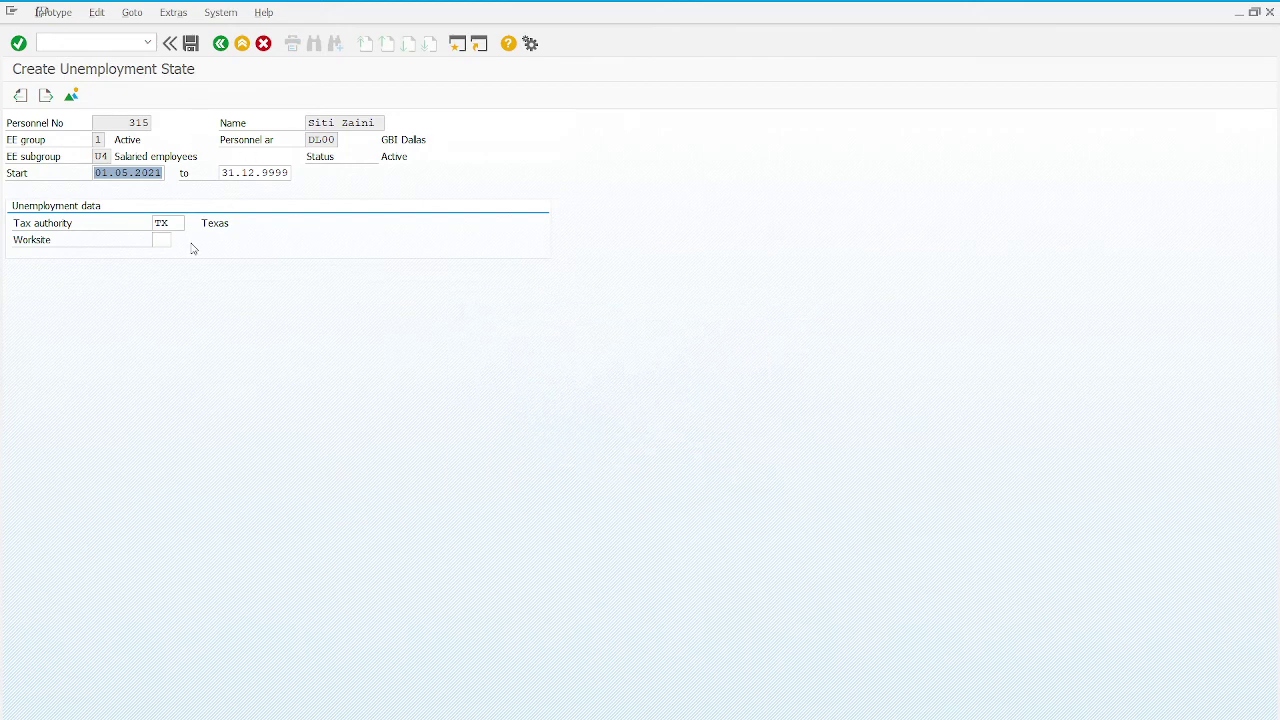
{"action": "left_click", "coordinate": [191, 44]}
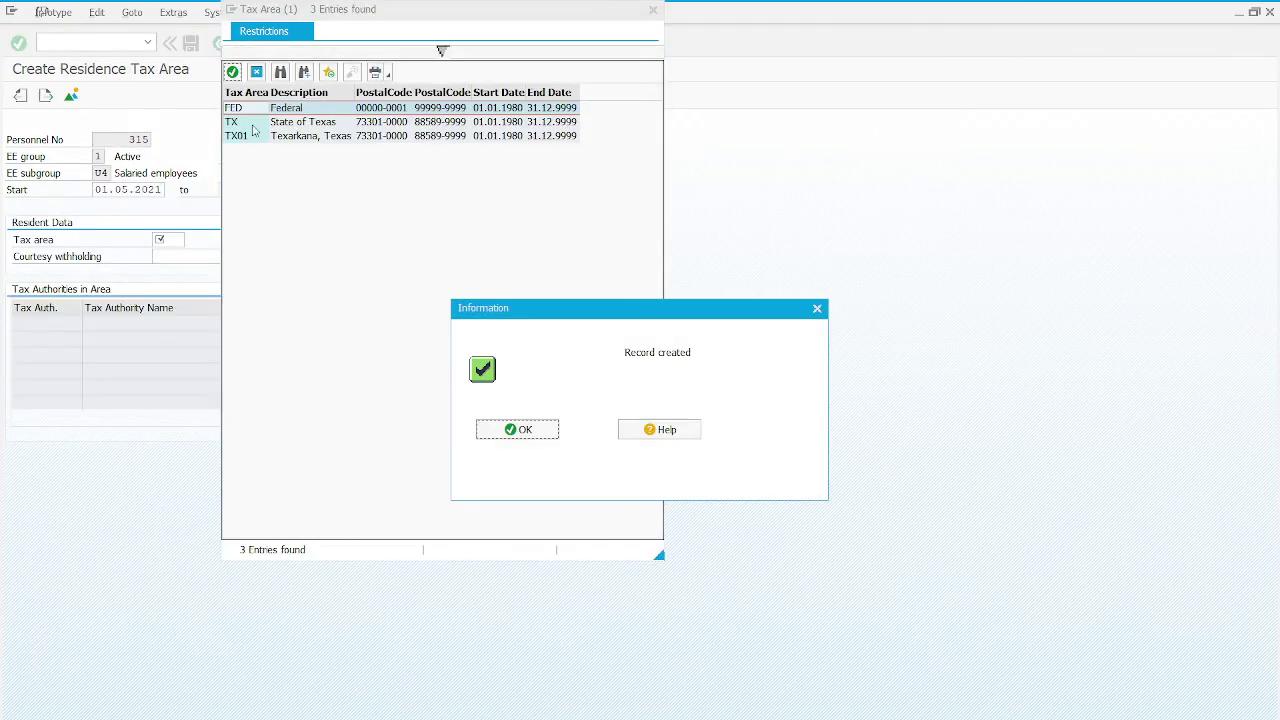
{"action": "left_click", "coordinate": [514, 431]}
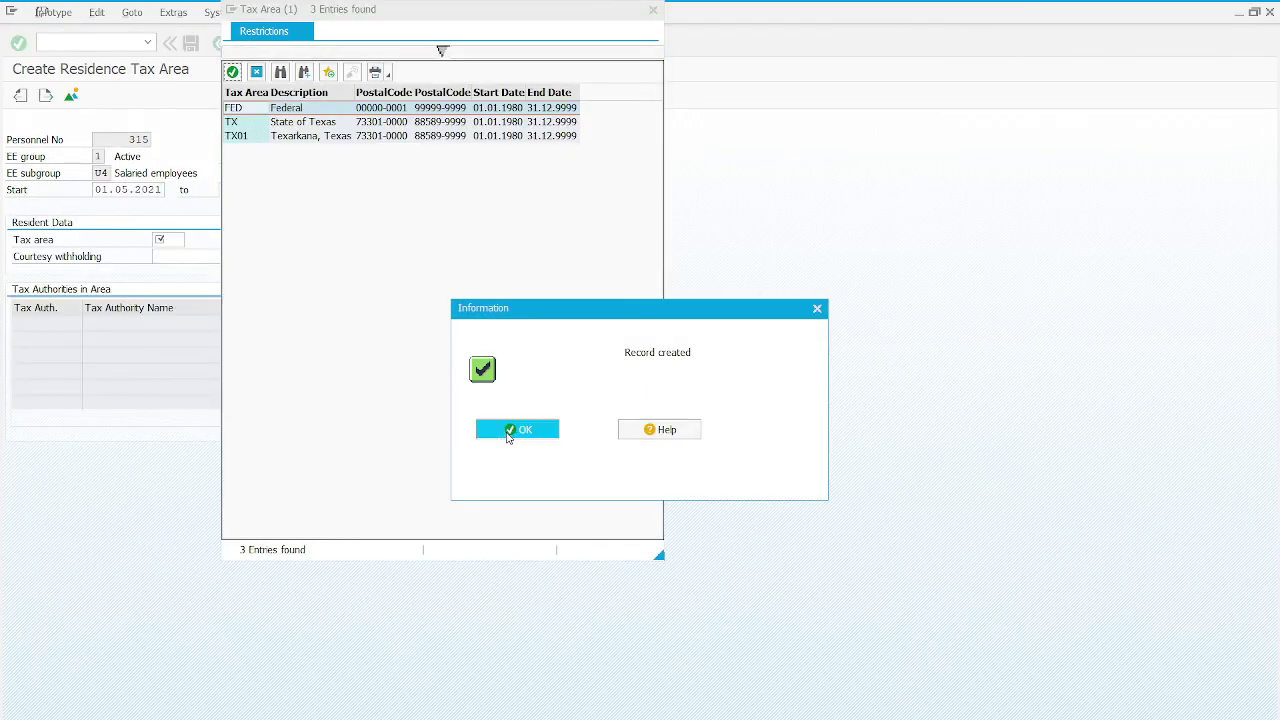
Create the residence tax area record again with TX (State of Texas) and save it, accepting the deletion of the existing record.
{"action": "double_click", "coordinate": [252, 123]}
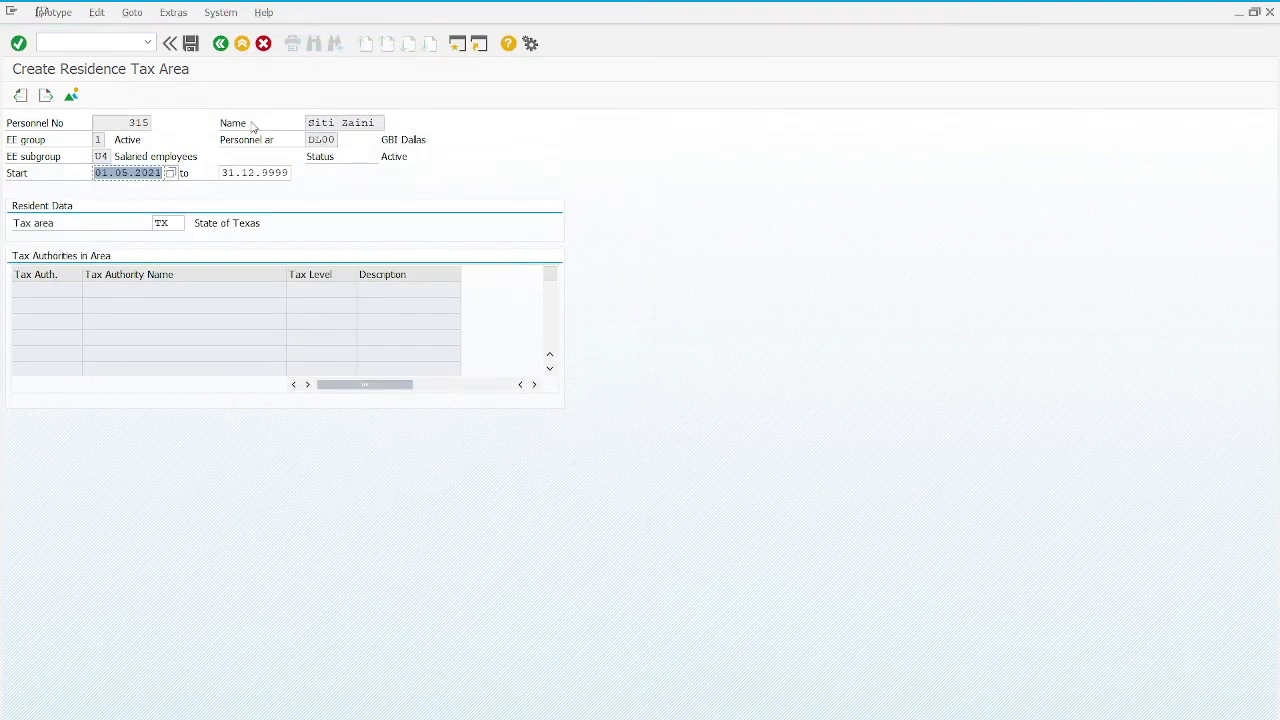
{"action": "left_click", "coordinate": [191, 44]}
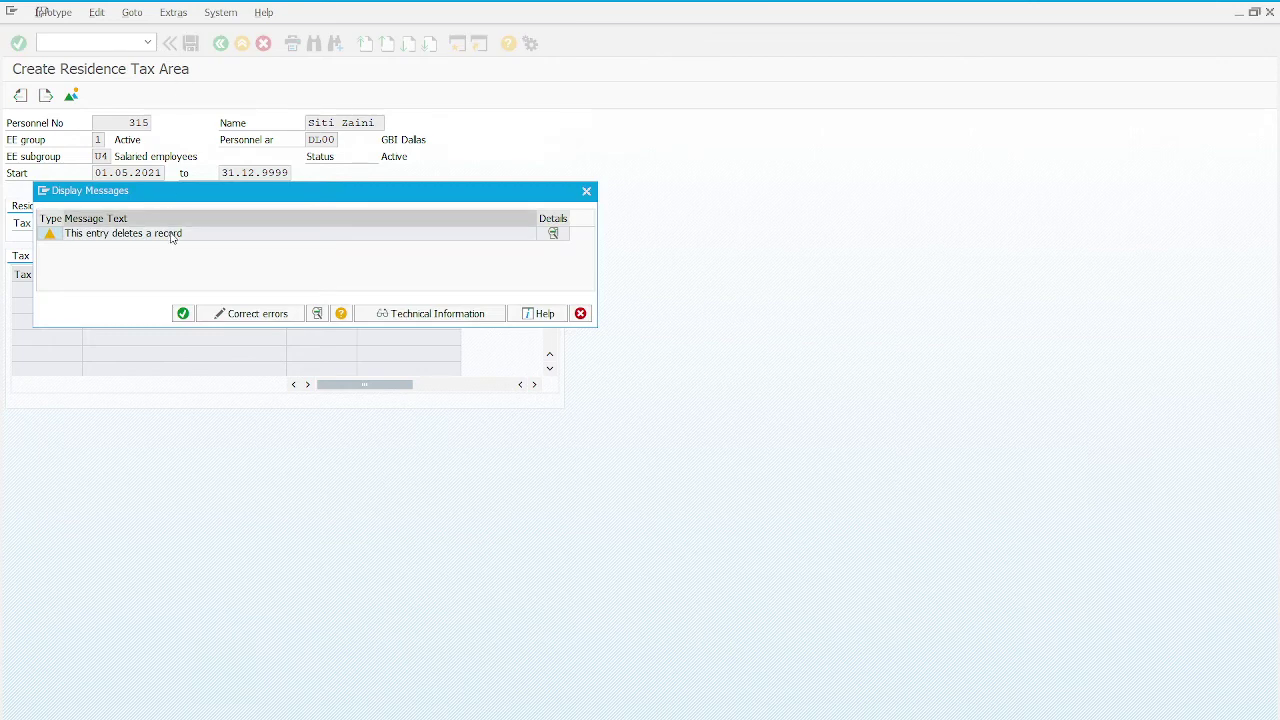
{"action": "left_click", "coordinate": [184, 314]}
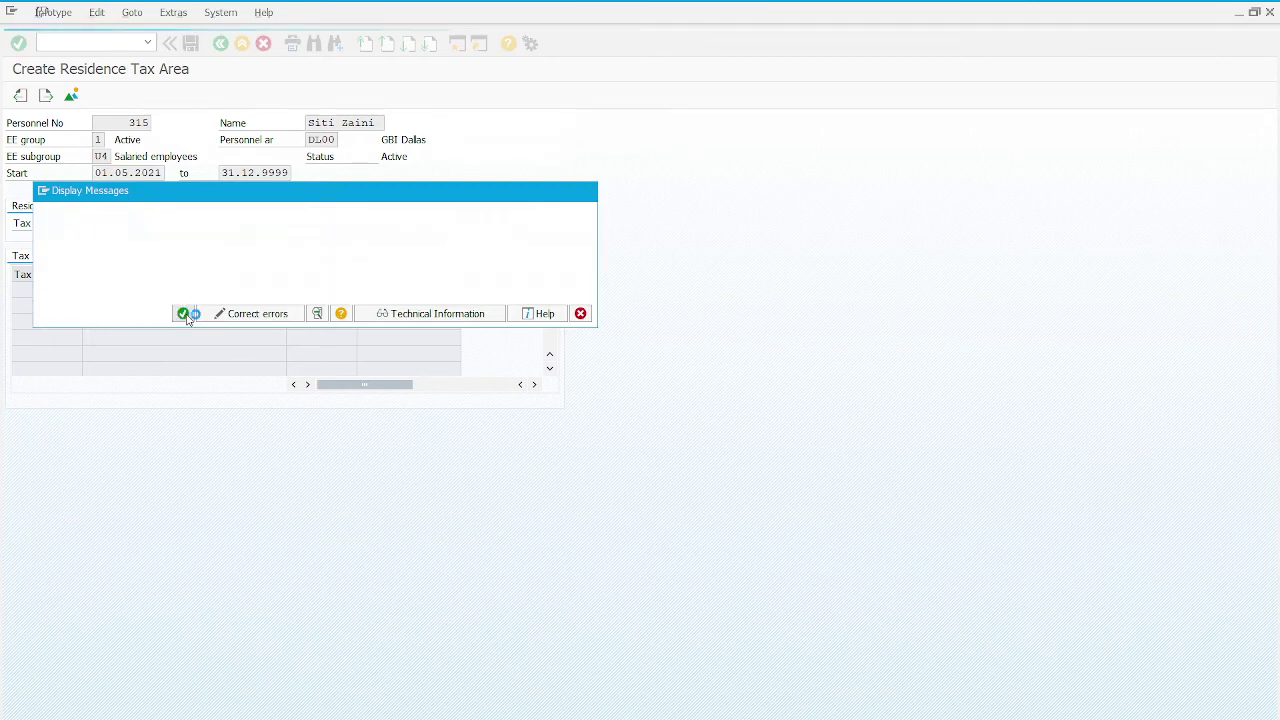
{"action": "left_click", "coordinate": [512, 431]}
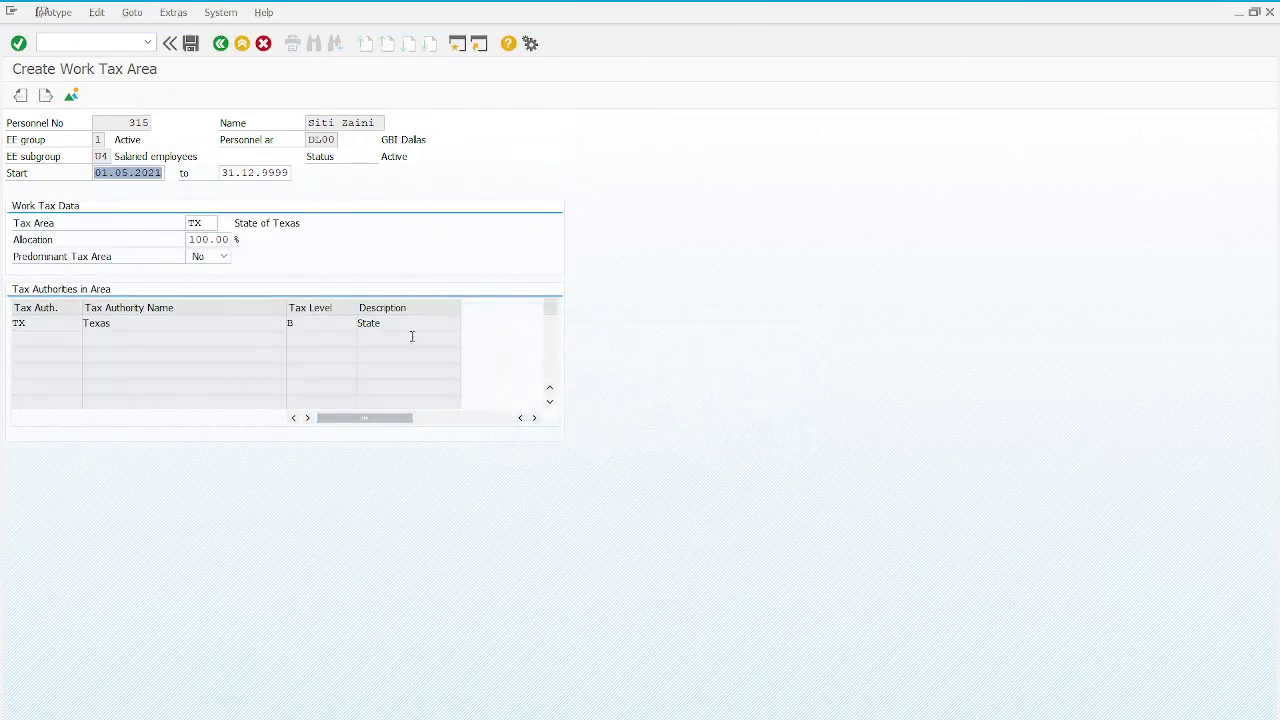
Save the work tax area record again, accepting the deletion of the existing record.
{"action": "left_click", "coordinate": [46, 97]}
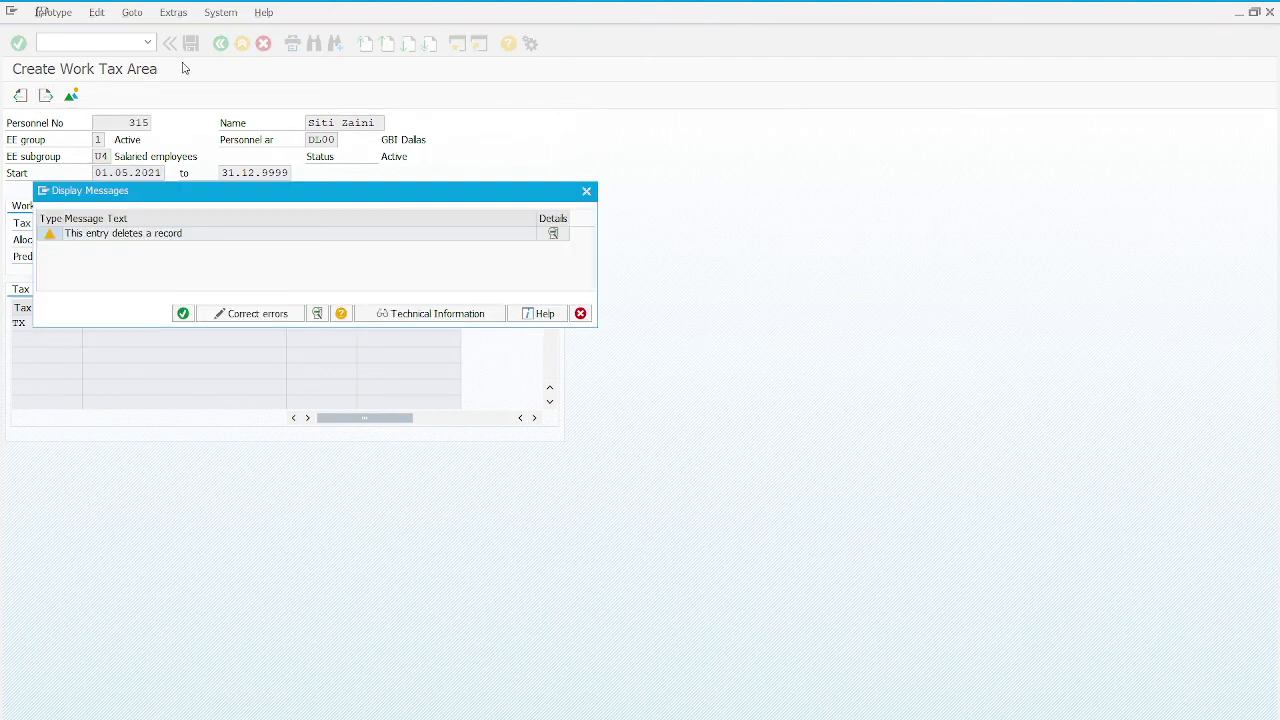
{"action": "left_click", "coordinate": [183, 314]}
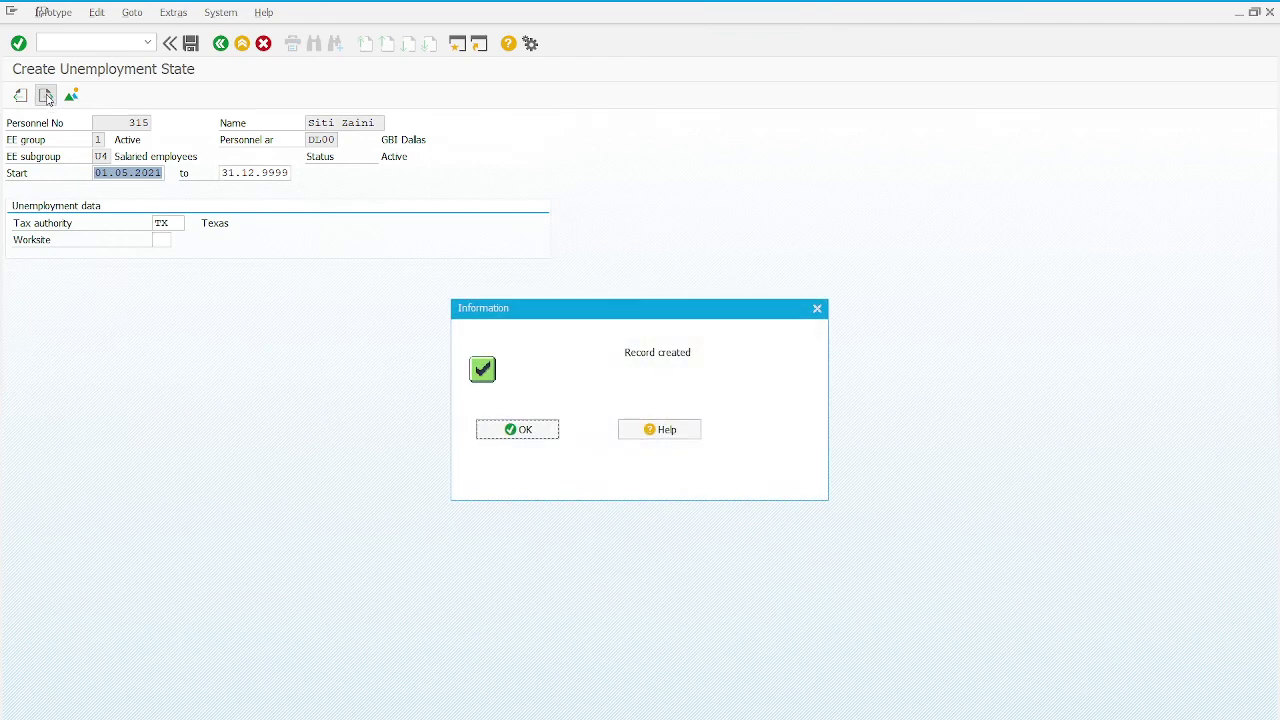
{"action": "key", "text": "Return"}
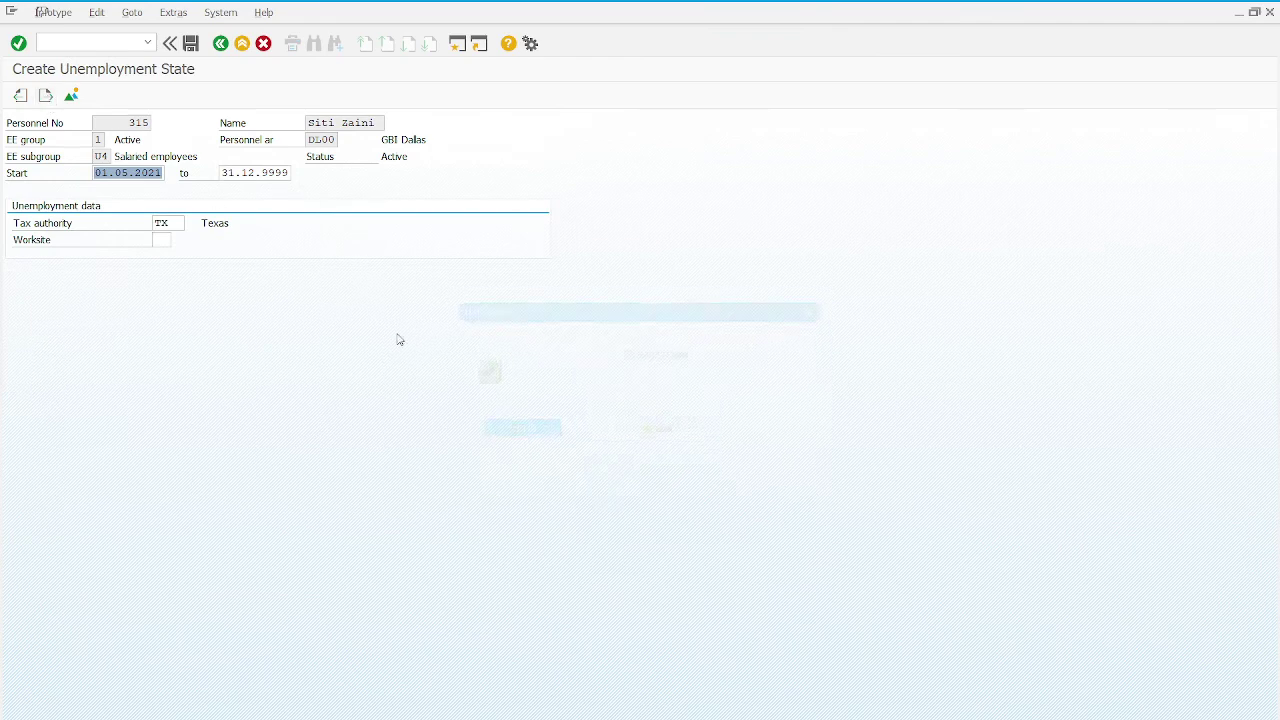
Leave the new unemployment state record without saving and move on to the bank details record.
{"action": "left_click", "coordinate": [47, 97]}
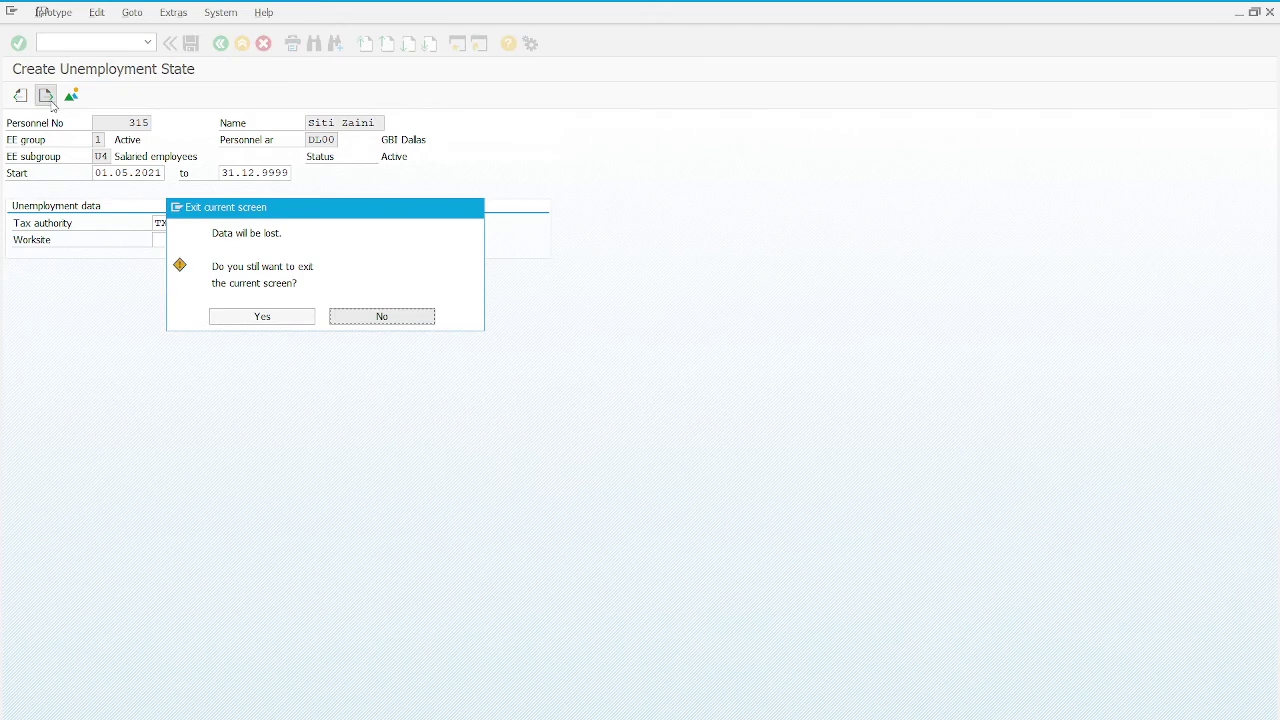
{"action": "left_click", "coordinate": [263, 318]}
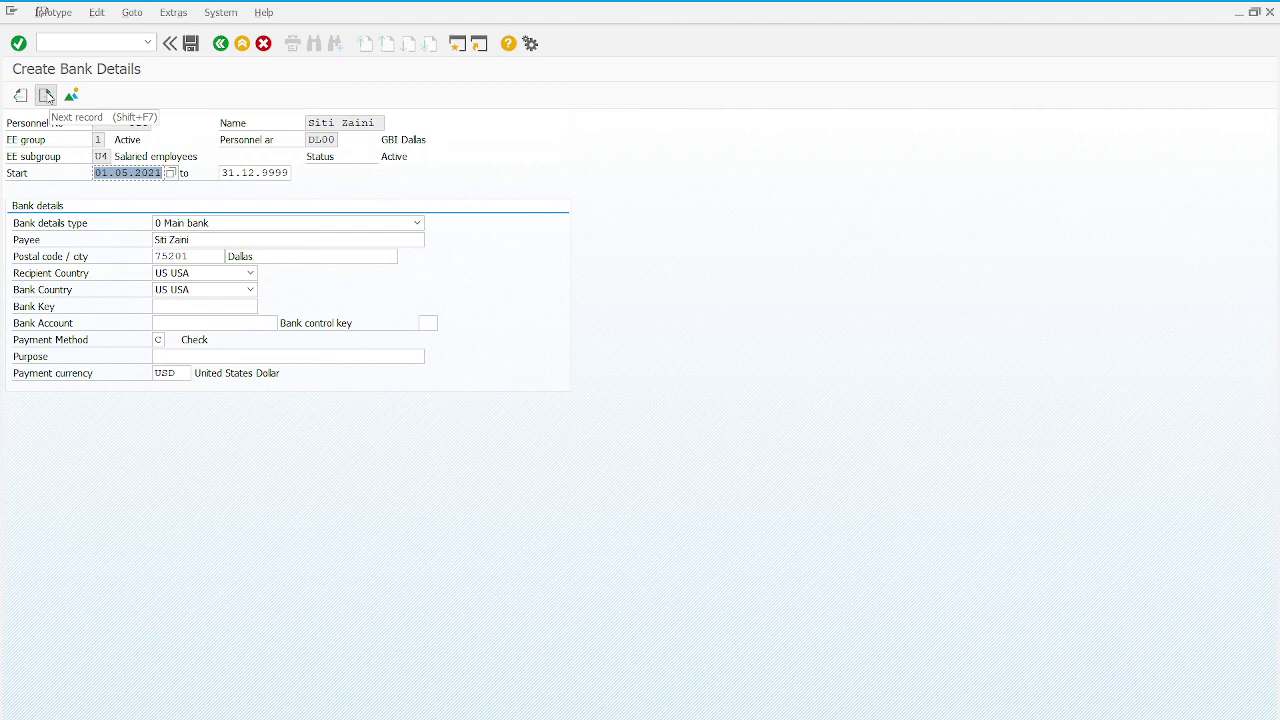
{"action": "left_click", "coordinate": [46, 95]}
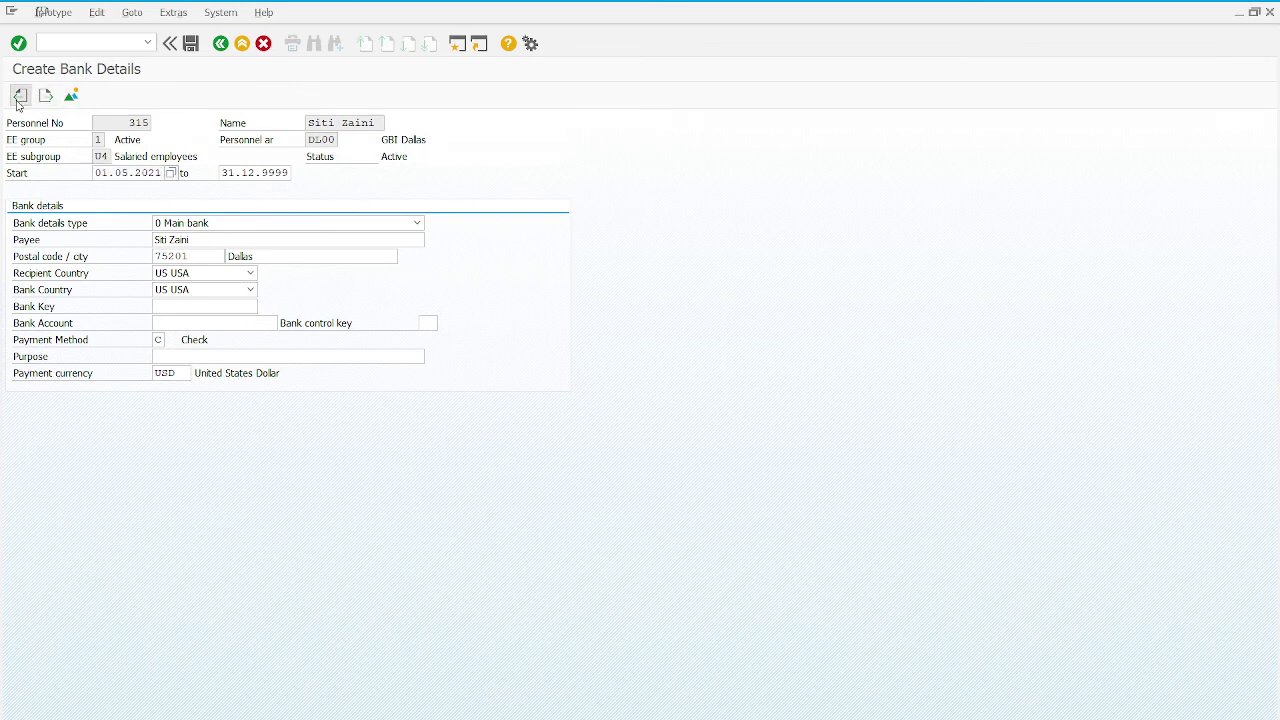
Review the employee's existing unemployment state and residence tax area records, and return to the new bank details record.
{"action": "left_click", "coordinate": [20, 96]}
{"action": "left_click", "coordinate": [20, 96]}
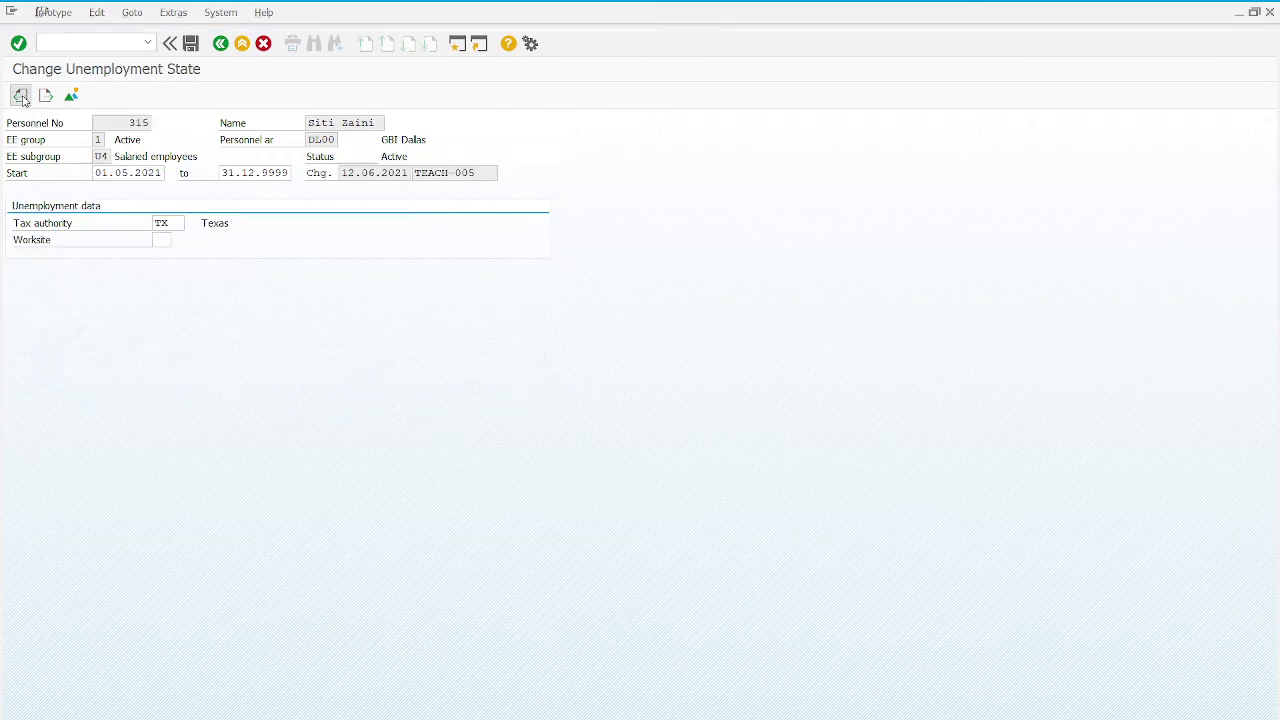
{"action": "left_click", "coordinate": [46, 96]}
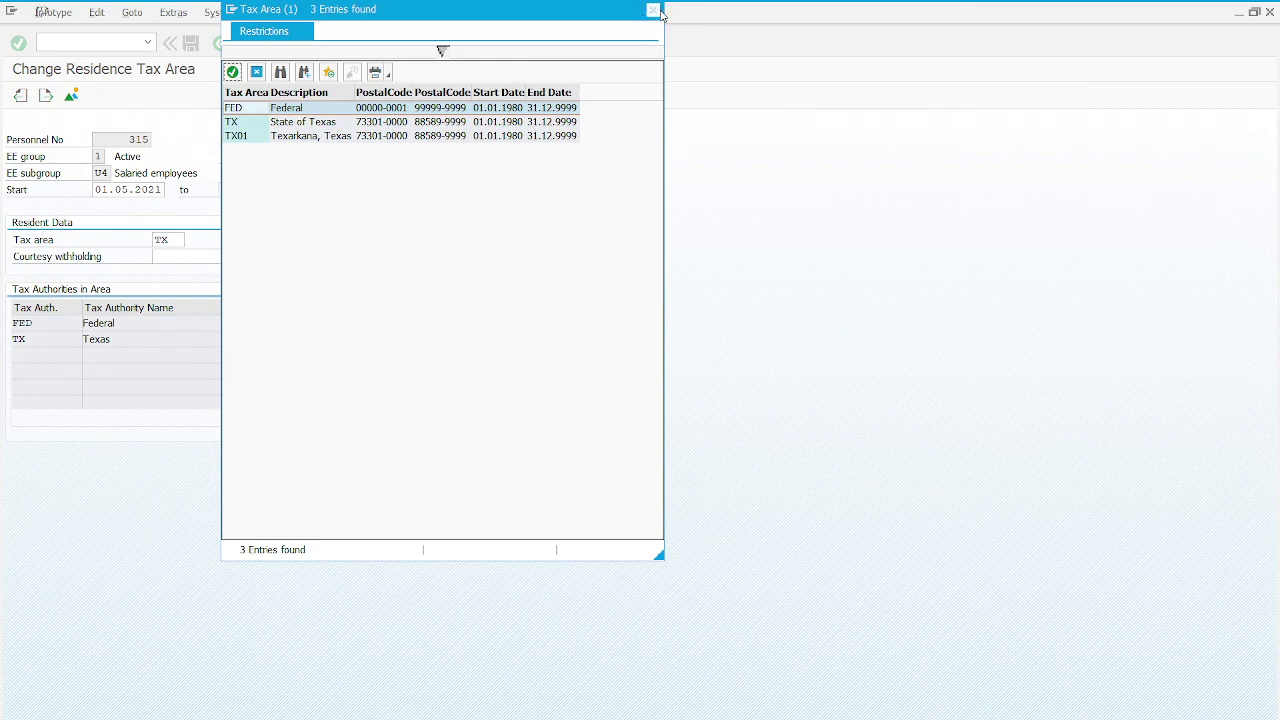
{"action": "left_click", "coordinate": [653, 10]}
{"action": "left_click", "coordinate": [45, 96]}
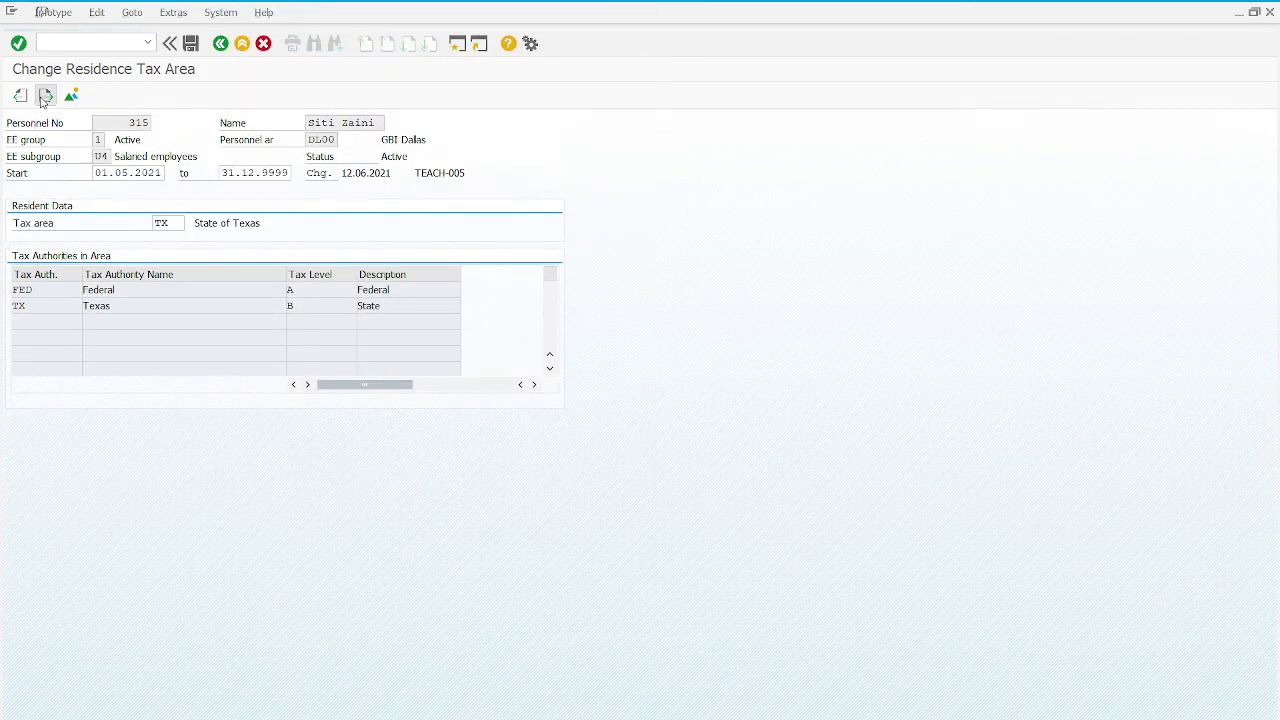
{"action": "left_click", "coordinate": [45, 96]}
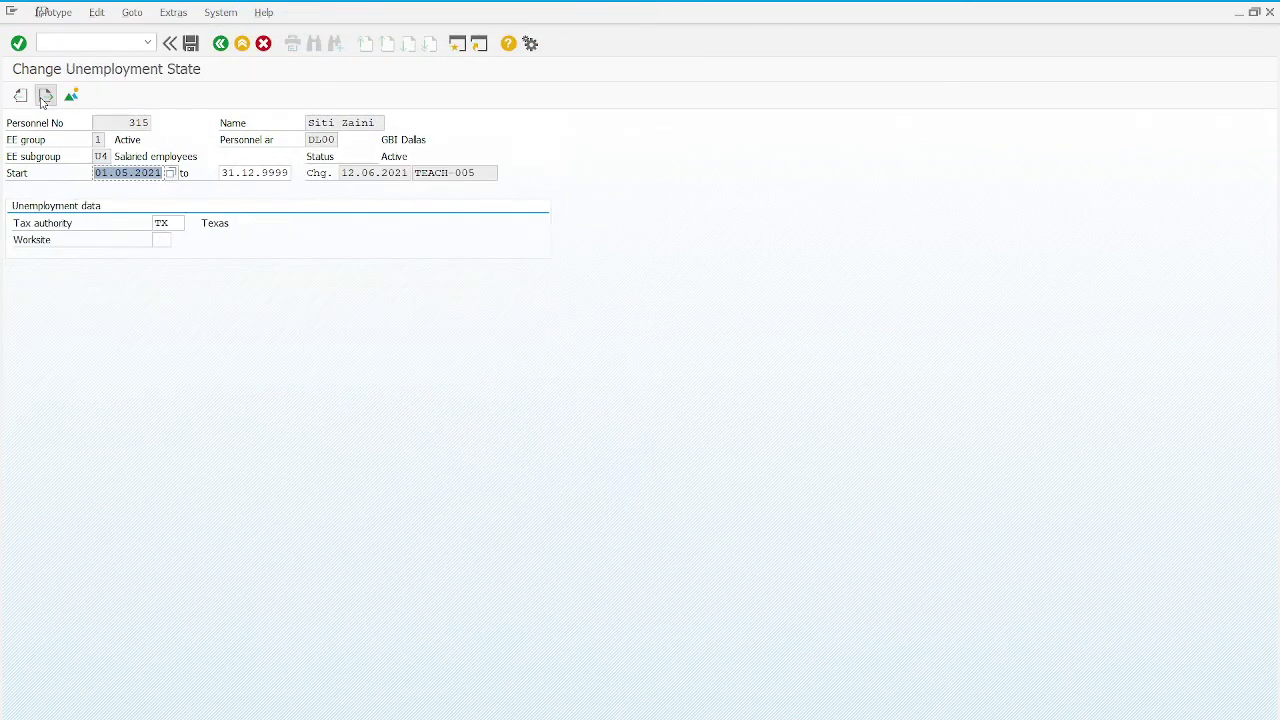
{"action": "left_click", "coordinate": [45, 96]}
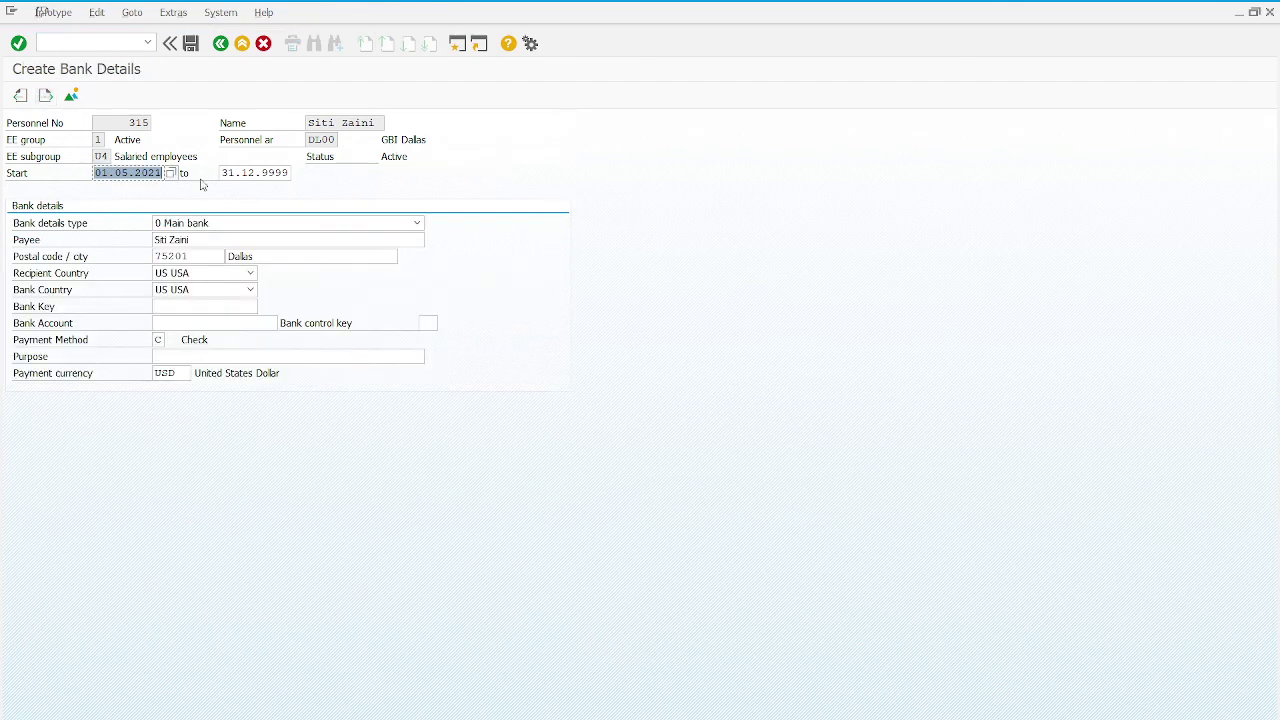
Save the bank details record with its default main bank and check payment values, and leave personnel actions.
{"action": "left_click", "coordinate": [190, 45]}
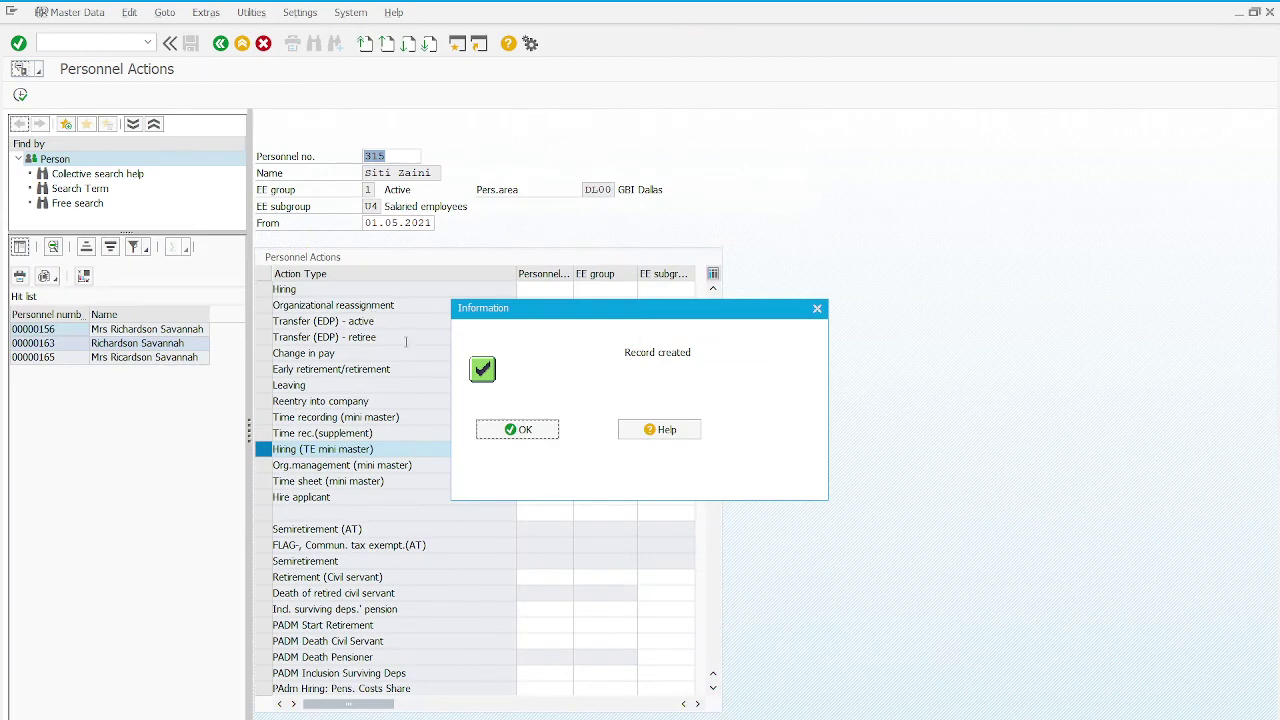
{"action": "left_click", "coordinate": [522, 429]}
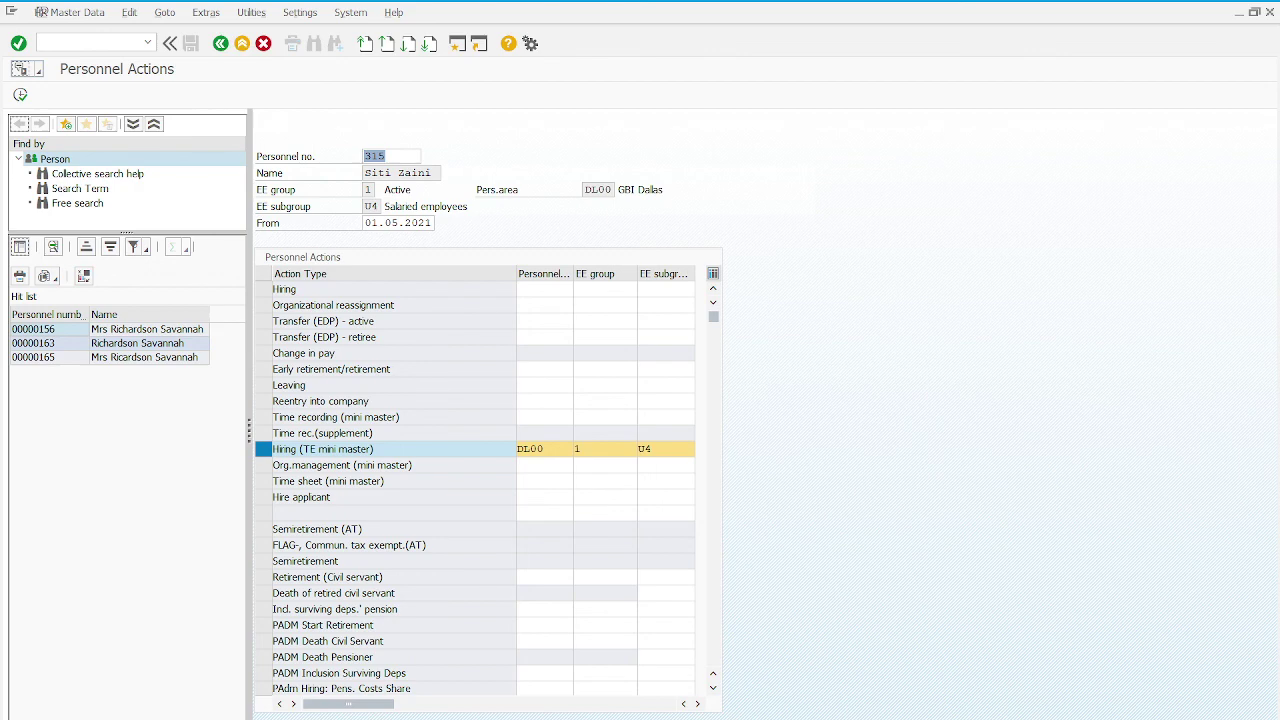
{"action": "left_click", "coordinate": [221, 44]}
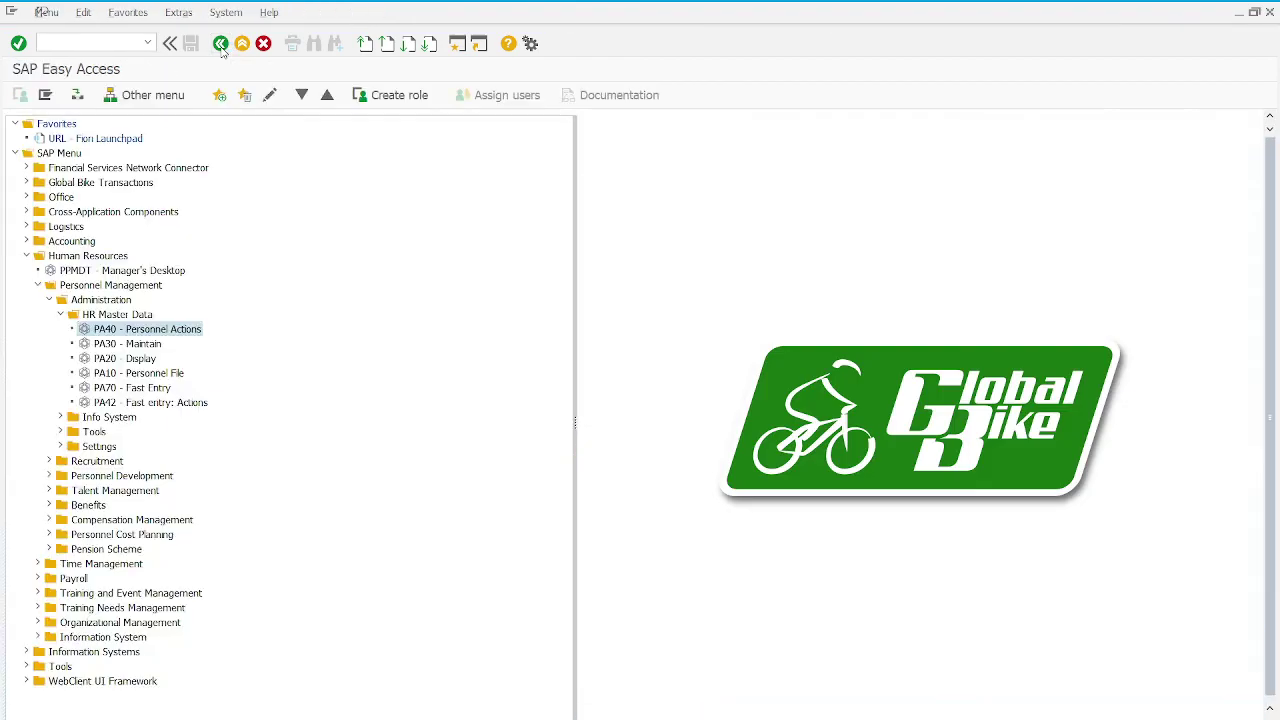
Open PA30 - Maintain and check which basic personal data infotypes exist for the new employee, and exit the transaction.
{"action": "left_click", "coordinate": [130, 344]}
{"action": "double_click", "coordinate": [144, 347]}
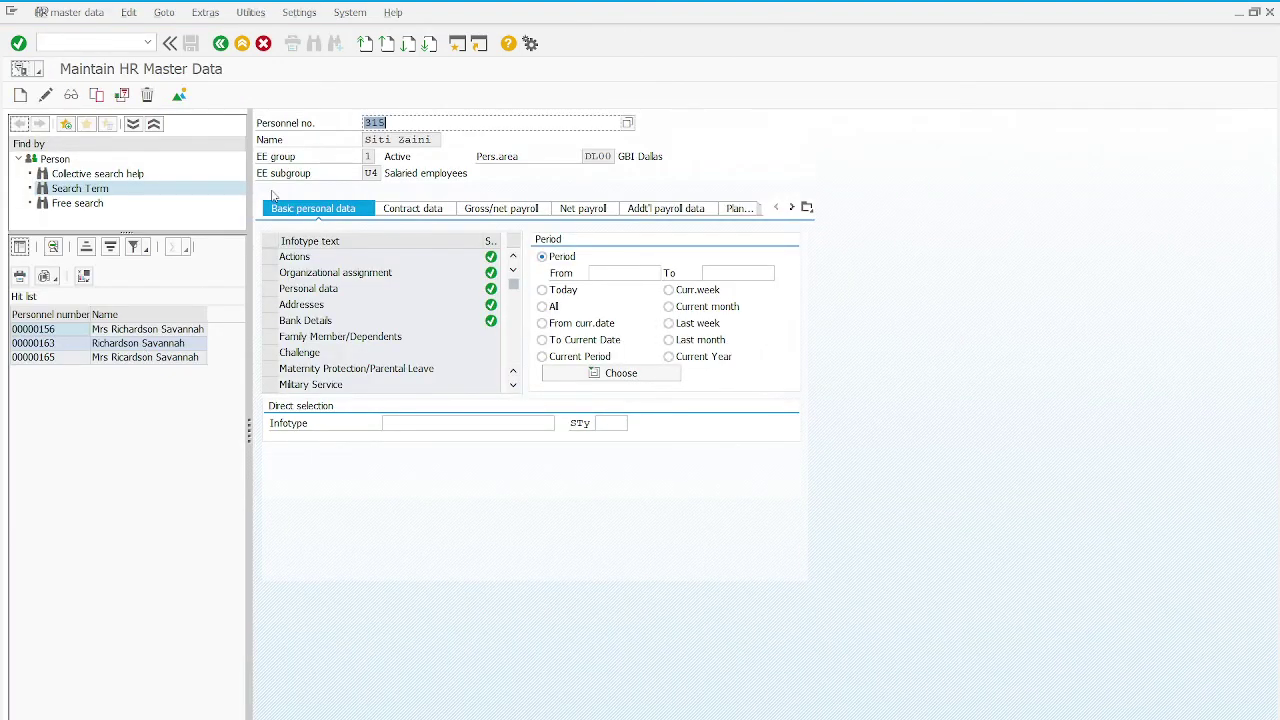
{"action": "left_click", "coordinate": [397, 123]}
{"action": "left_click", "coordinate": [393, 140]}
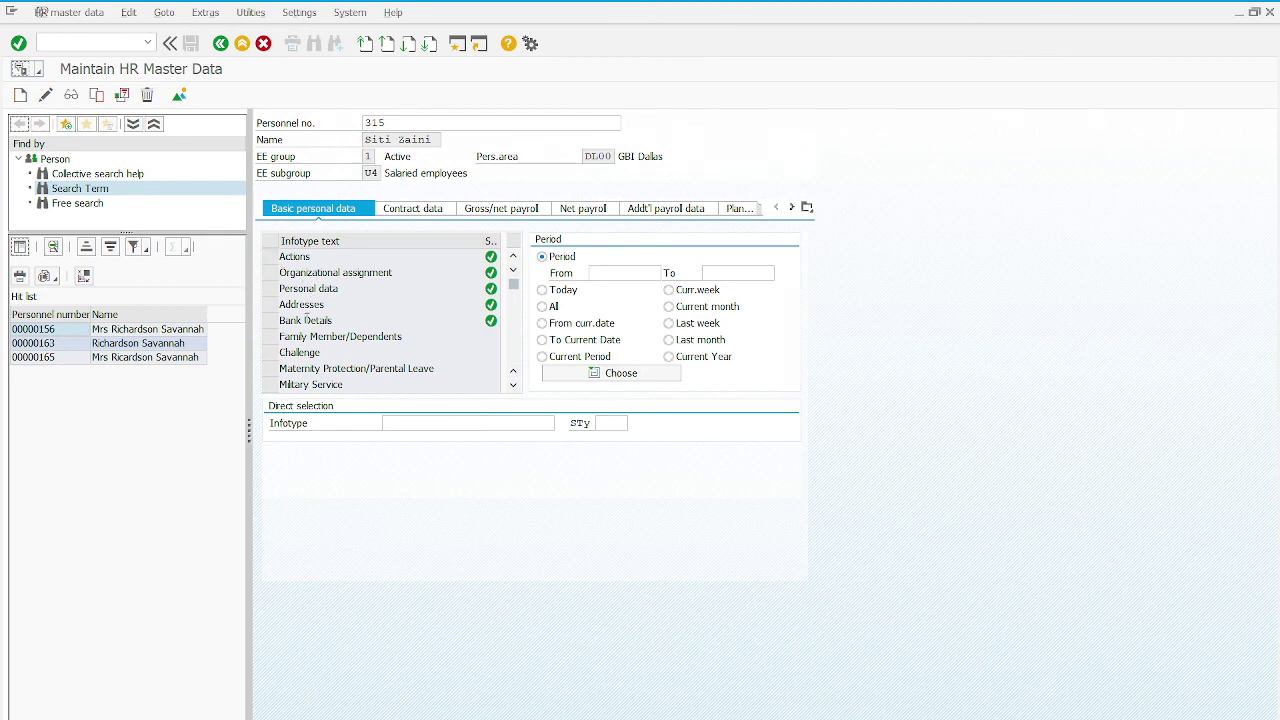
{"action": "scroll", "coordinate": [308, 322], "scroll_direction": "down", "scroll_amount": 1}
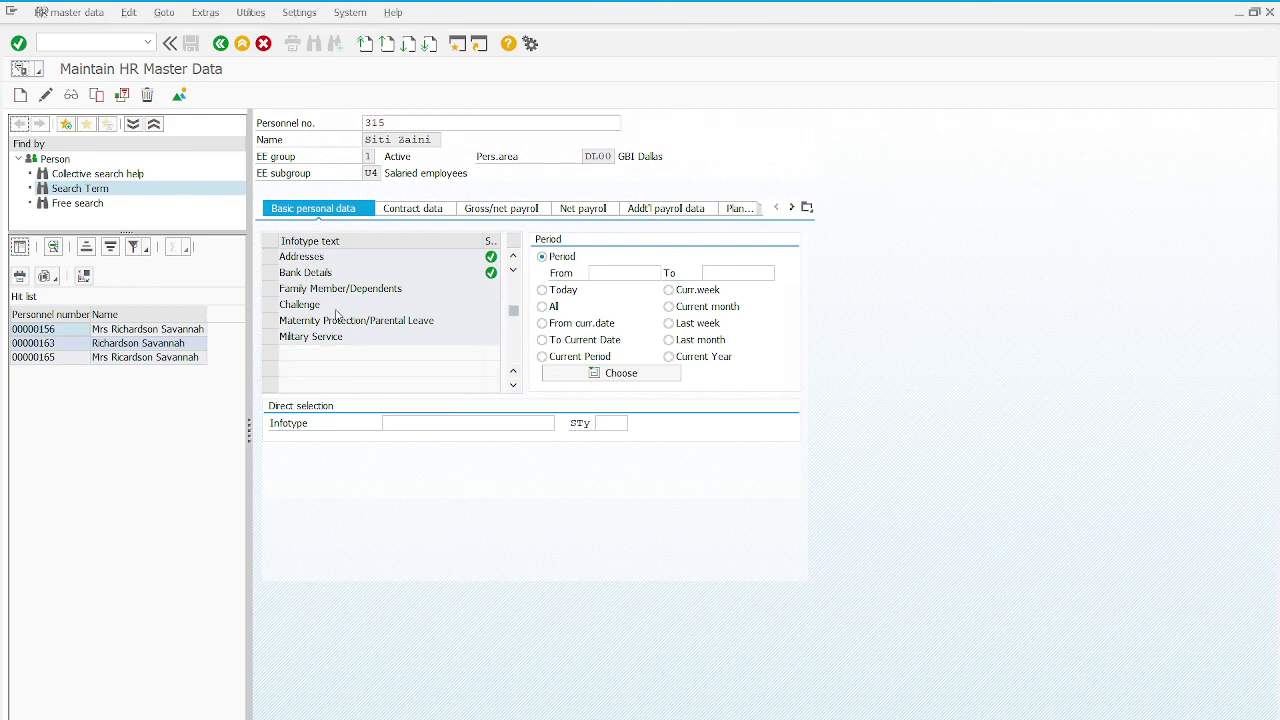
{"action": "scroll", "coordinate": [337, 311], "scroll_direction": "up", "scroll_amount": 1}
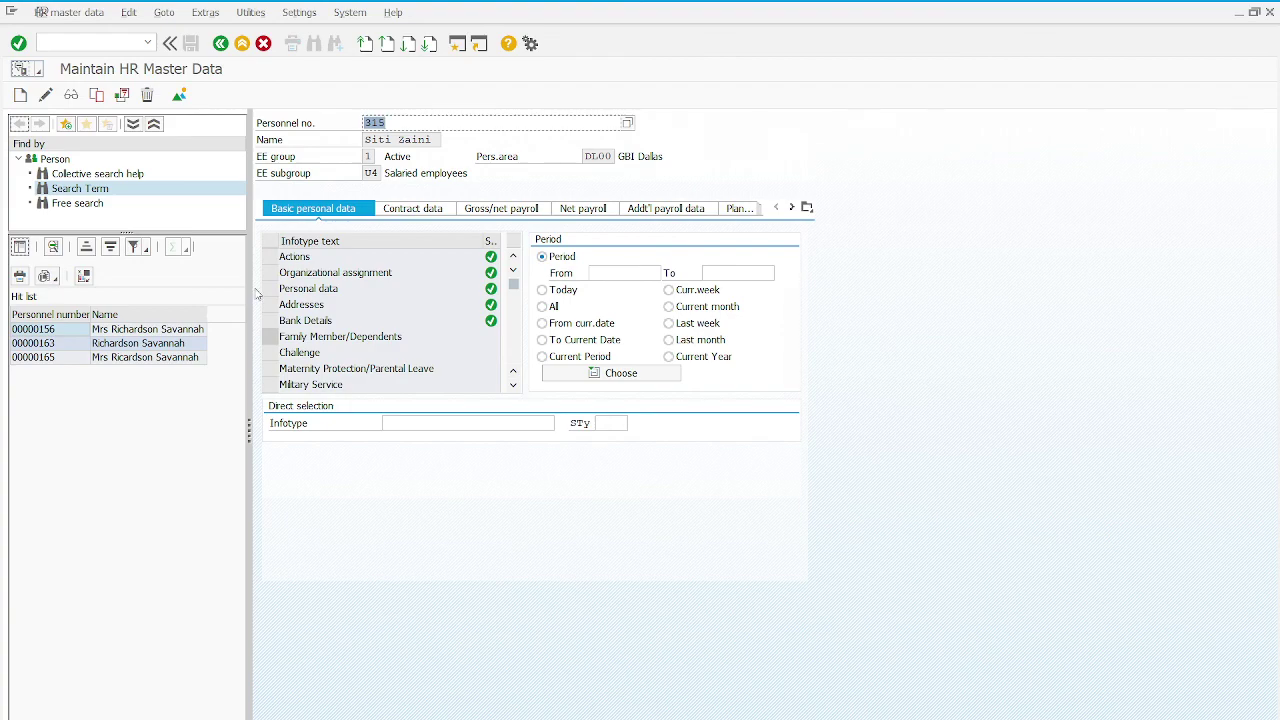
{"action": "left_click", "coordinate": [236, 46]}
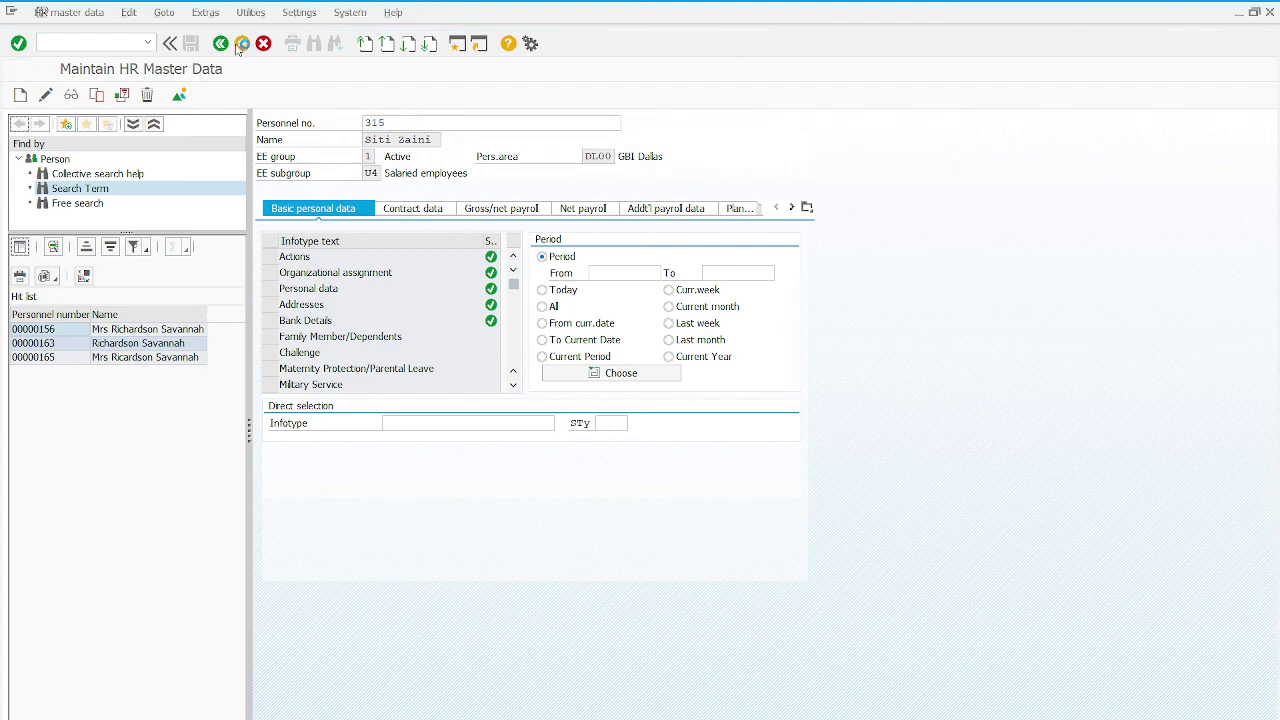